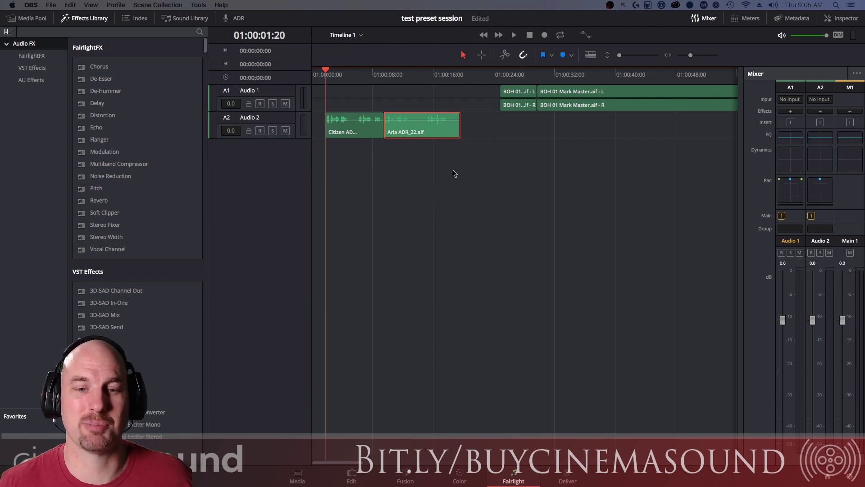
# Open the Fairlight Presets Library for the current timeline
pyautogui.click(417, 197)
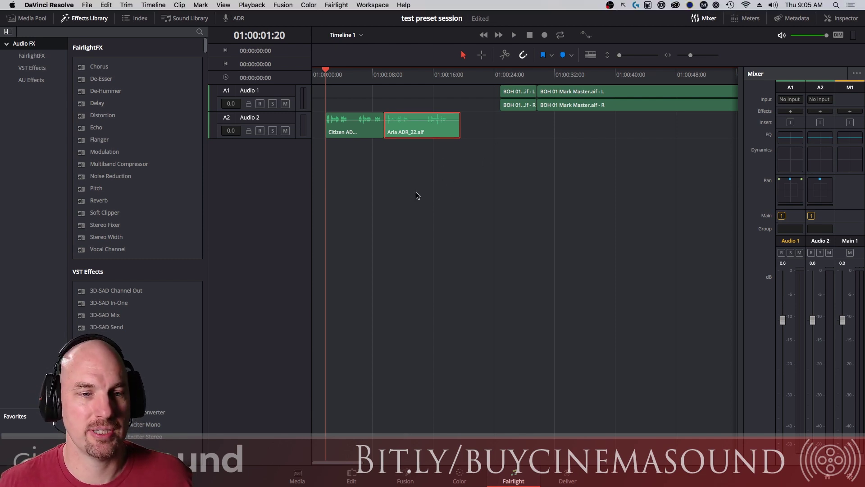
pyautogui.click(336, 10)
pyautogui.click(359, 34)
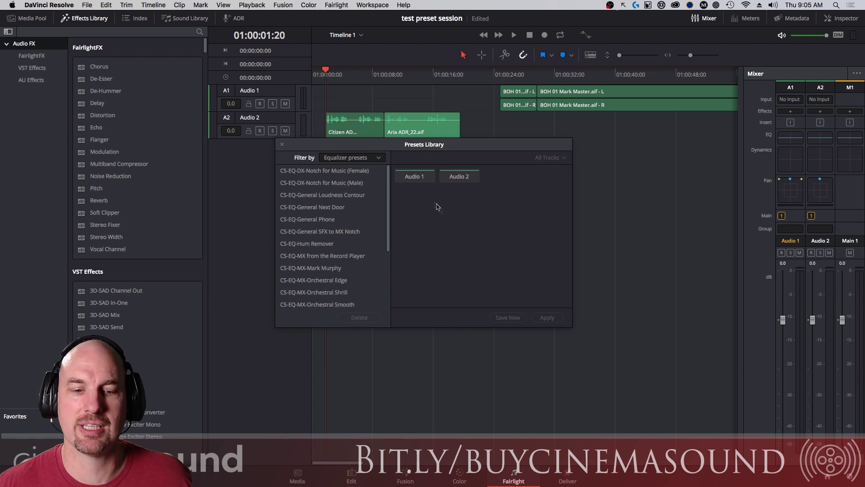
# Browse the Dynamics presets and the Plugins presets in the Presets Library
pyautogui.click(364, 158)
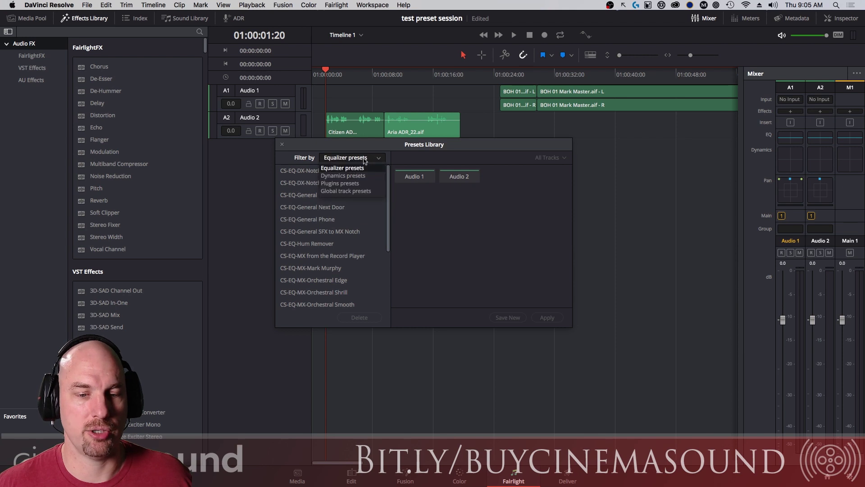
pyautogui.click(343, 176)
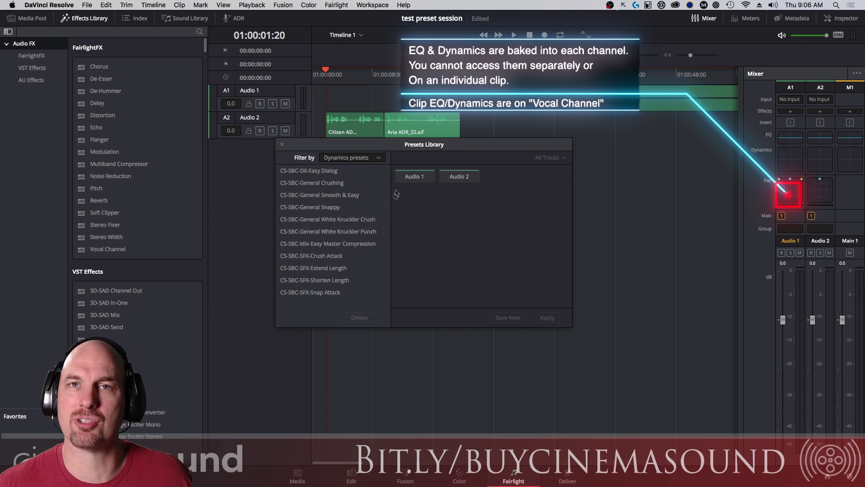
pyautogui.click(377, 158)
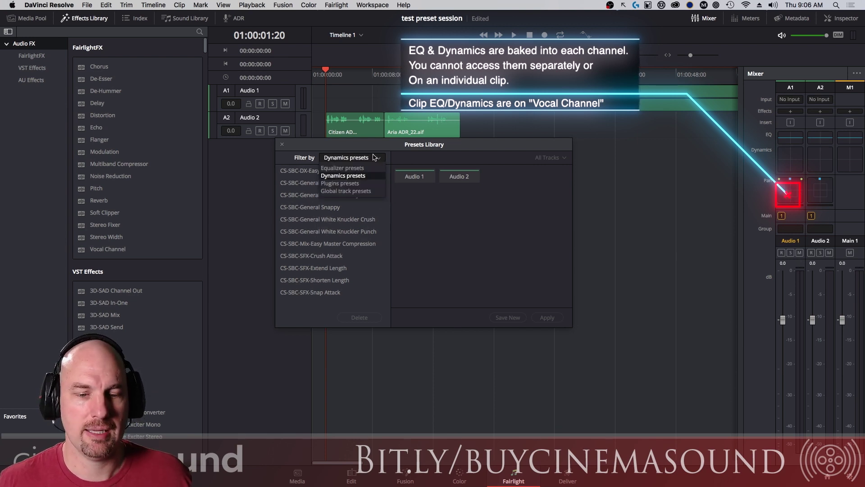
pyautogui.click(367, 182)
# Filter the library by Global track presets and move its window below the timeline clips
pyautogui.click(366, 159)
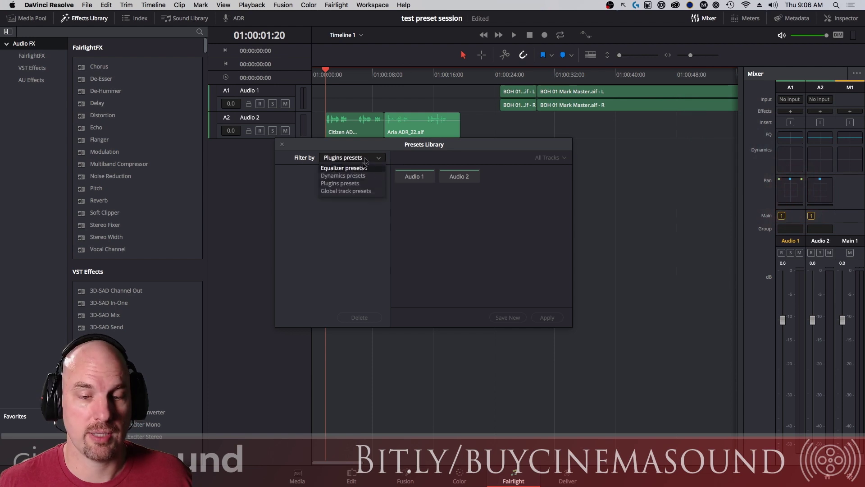
pyautogui.click(365, 191)
pyautogui.moveTo(387, 177); pyautogui.dragTo(382, 223)
pyautogui.scroll(6, 378, 289)
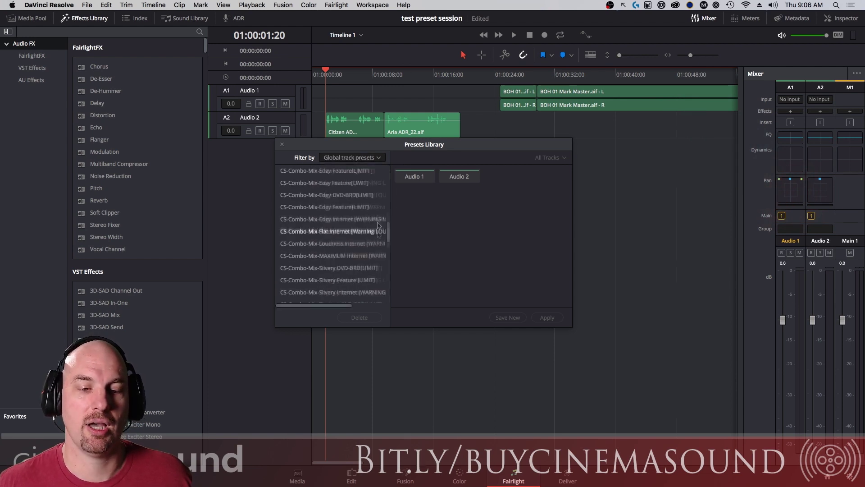
pyautogui.moveTo(416, 145); pyautogui.dragTo(437, 212)
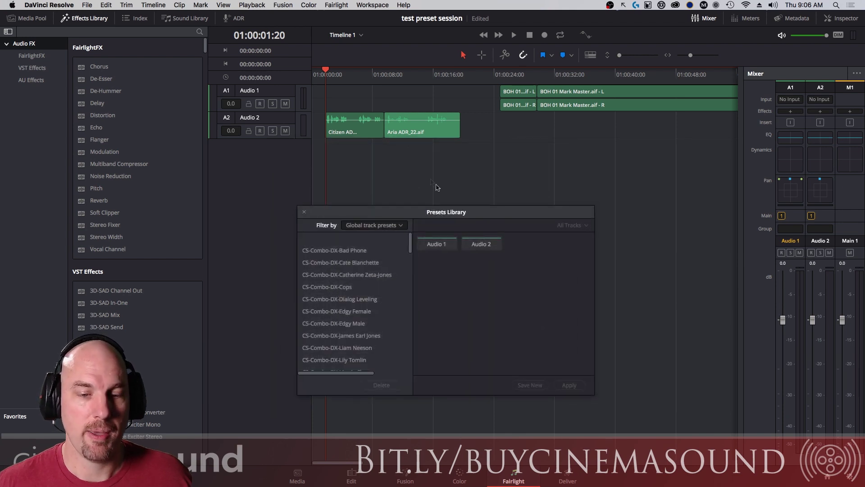
# Play the first few seconds of the Citizen ADR clip on Audio 2 without any preset applied
pyautogui.click(326, 71)
pyautogui.press('space')
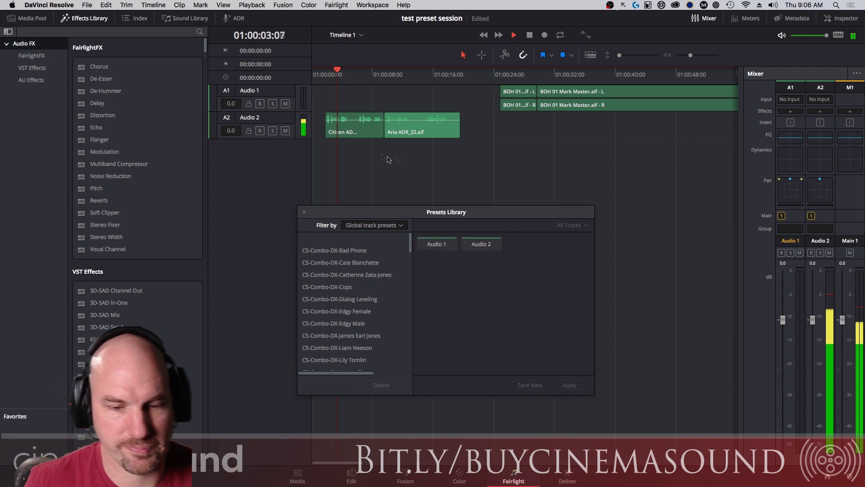
pyautogui.click(378, 266)
pyautogui.press('space')
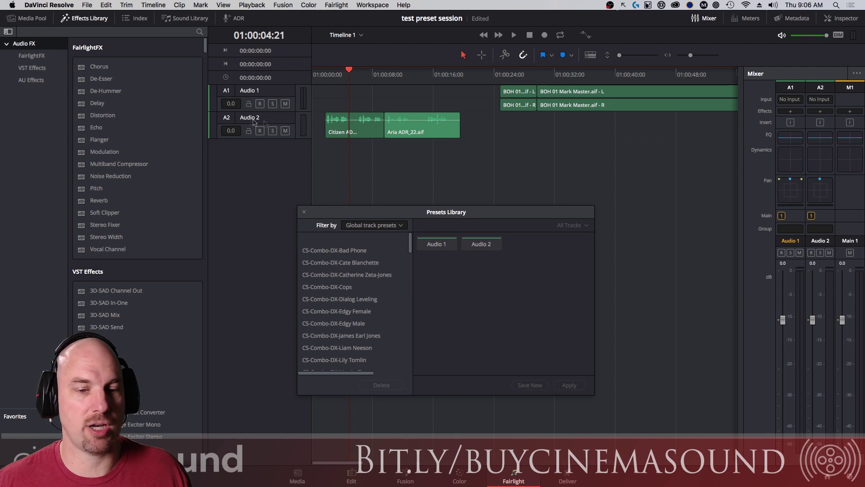
# Apply the CS-Combo-DX-Bad Phone global track preset to Audio 2
pyautogui.click(491, 248)
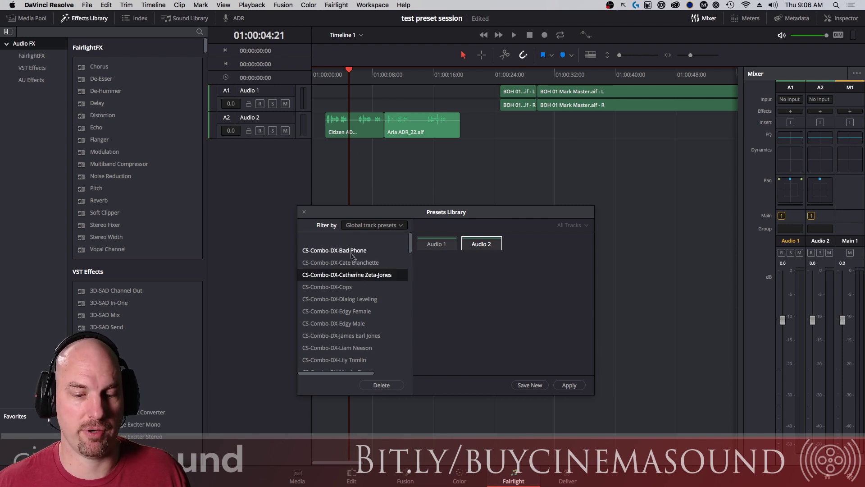
pyautogui.click(569, 386)
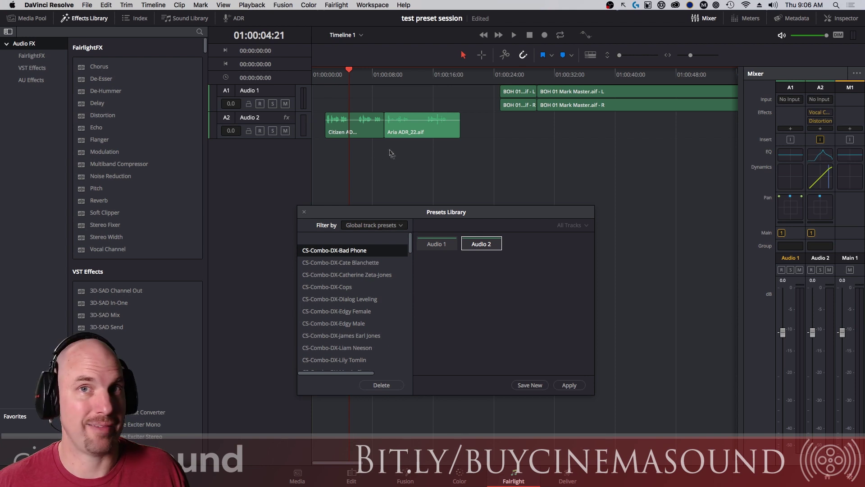
# Examine Audio 2's Vocal Channel, Distortion, equalizer and dynamics settings, closing each window when done
pyautogui.click(821, 113)
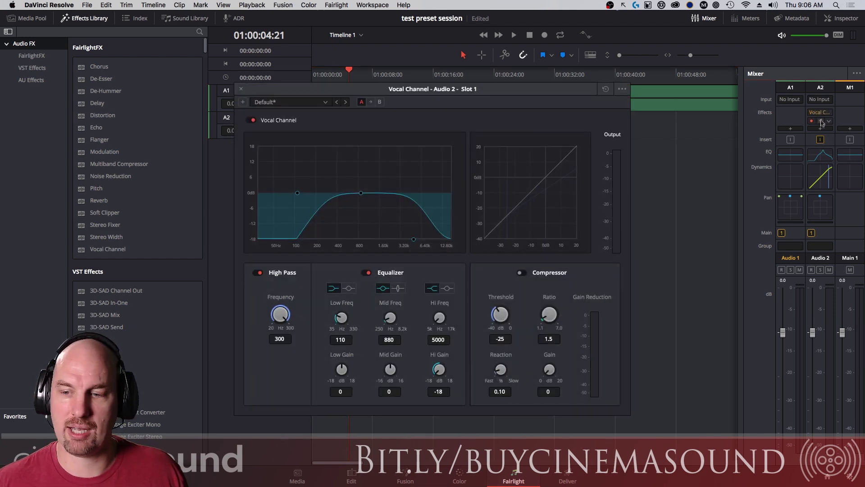
pyautogui.click(821, 124)
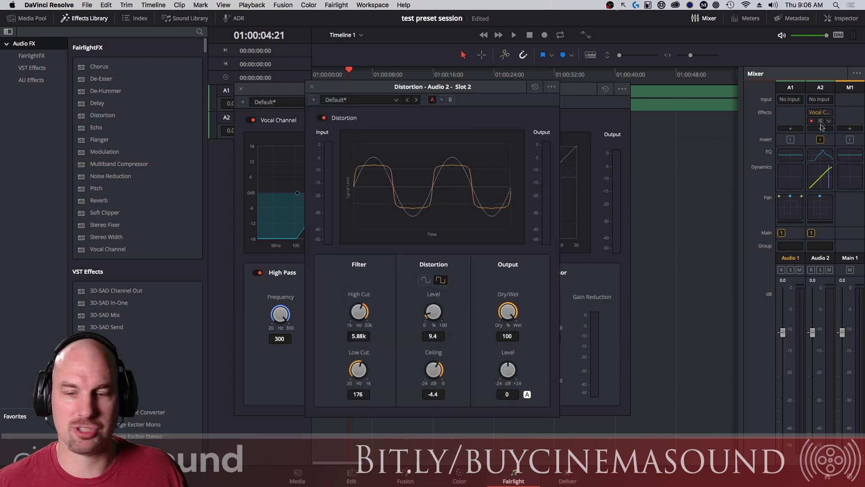
pyautogui.click(821, 157)
pyautogui.click(825, 180)
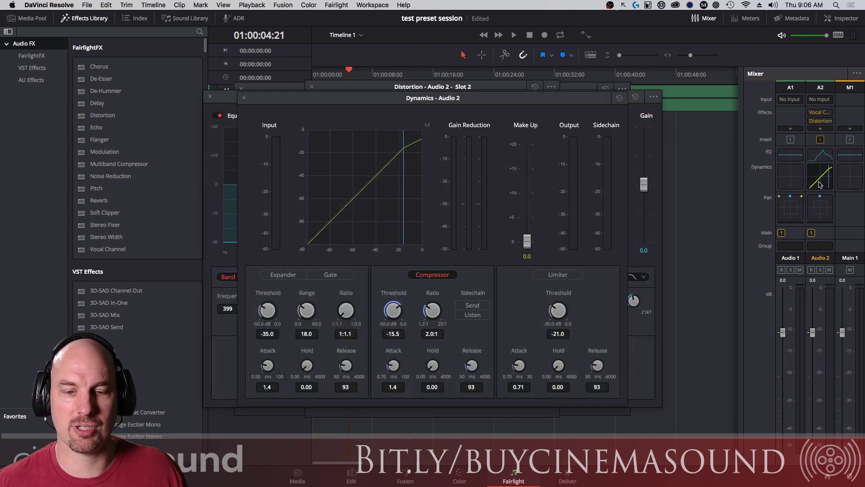
pyautogui.click(245, 98)
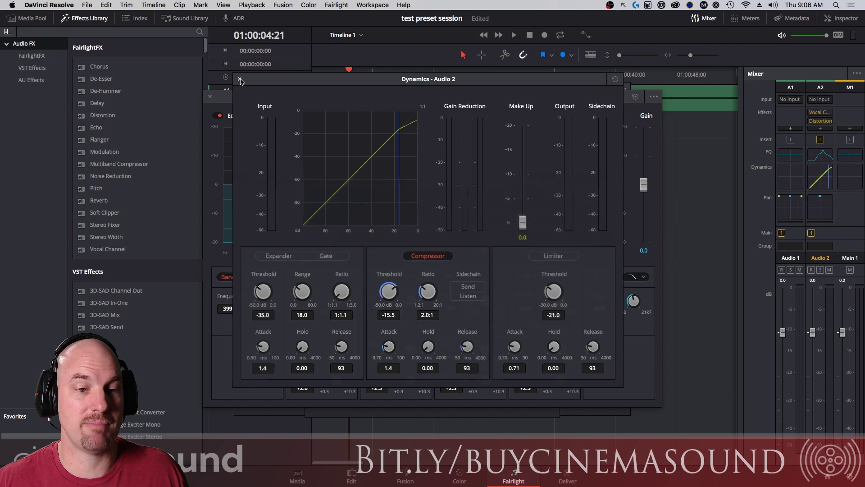
pyautogui.click(241, 80)
pyautogui.click(210, 96)
pyautogui.click(312, 86)
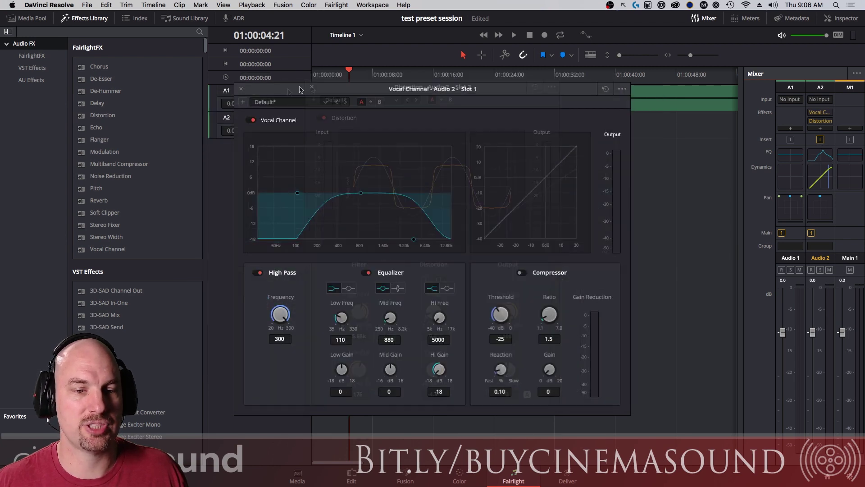
pyautogui.click(241, 89)
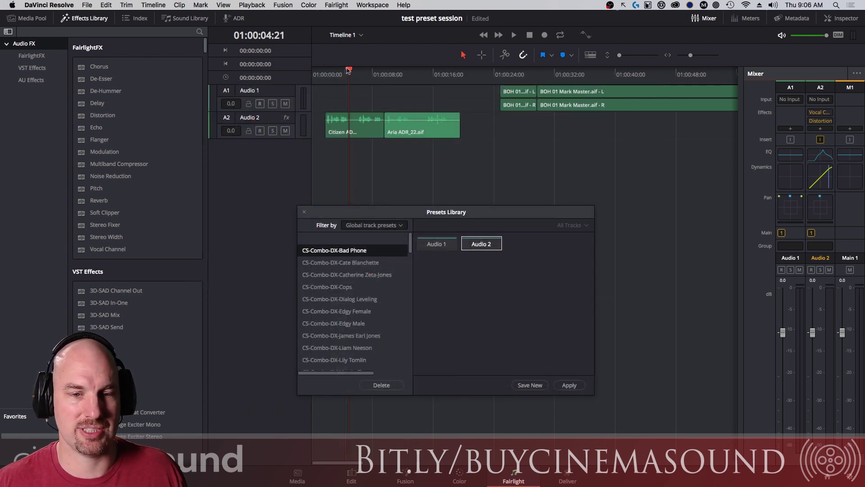
# Play the Citizen ADR clip from the start with the Bad Phone preset on its track
pyautogui.press('Home')
pyautogui.press('space')
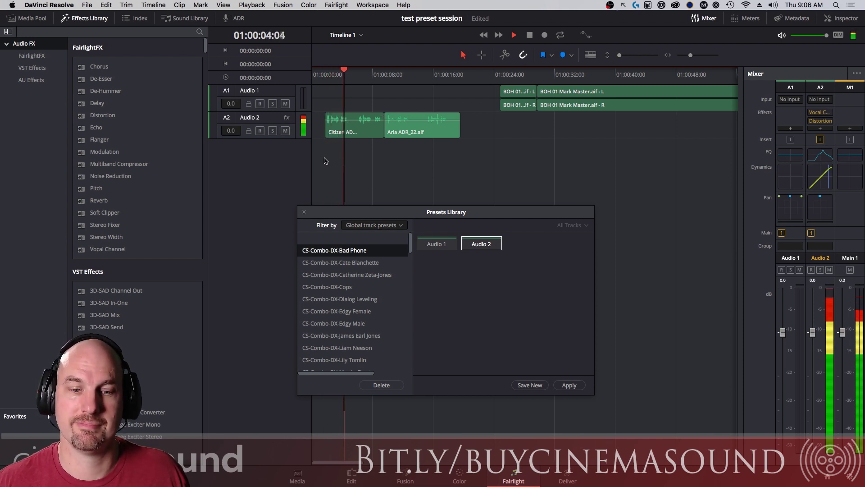
pyautogui.press('space')
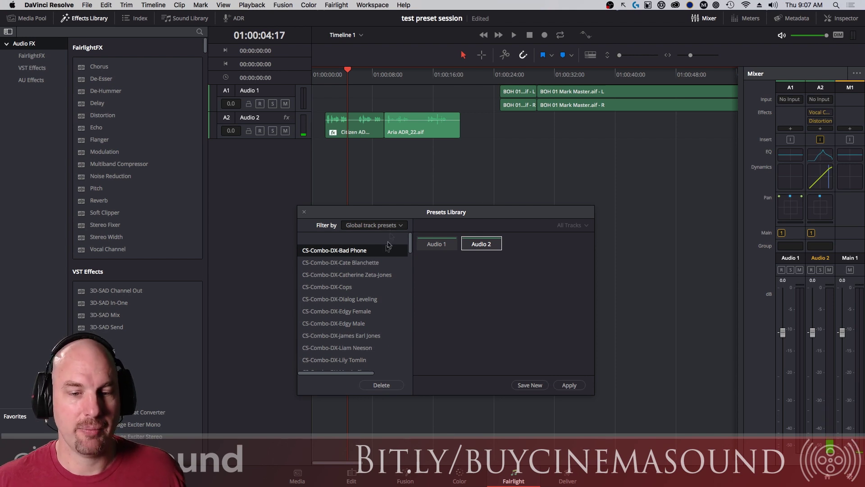
# Apply the CS-Combo-DX-Cate Blanchette preset to Audio 2 and play the Citizen ADR clip from its start
pyautogui.click(370, 263)
pyautogui.press('space')
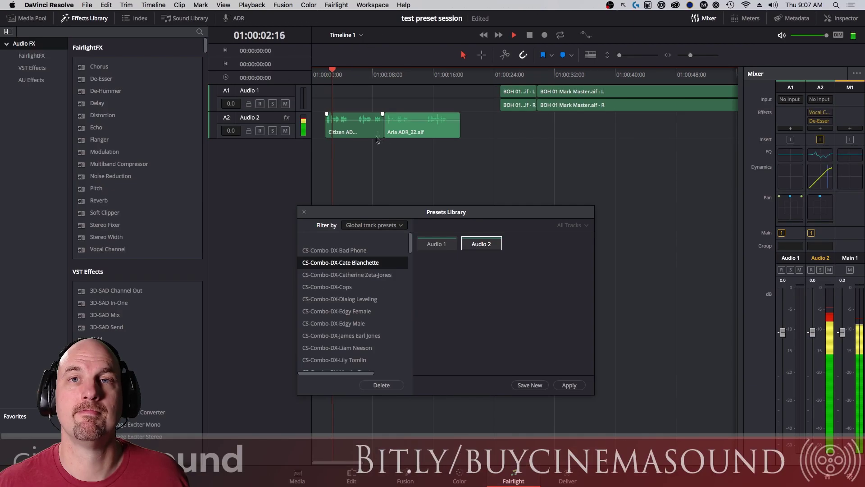
pyautogui.press('space')
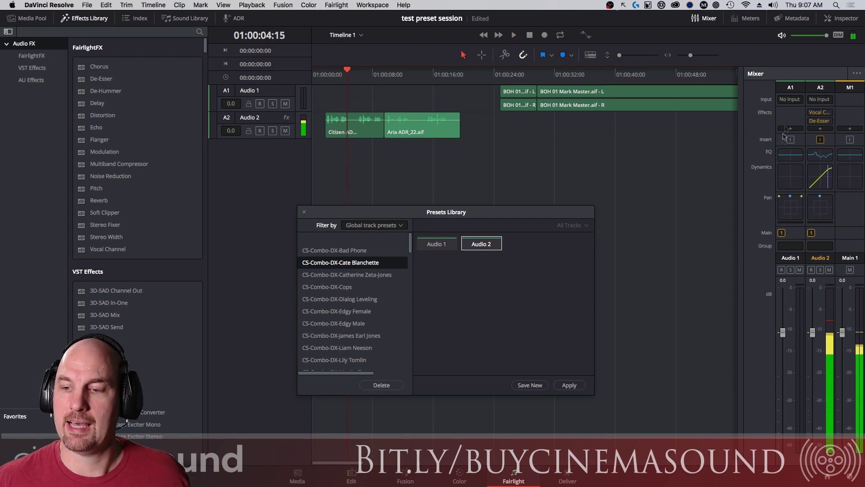
# Examine the Vocal Channel, De-Esser, equalizer and dynamics settings that the Cate Blanchette preset gives Audio 2
pyautogui.click(819, 112)
pyautogui.click(821, 122)
pyautogui.click(825, 158)
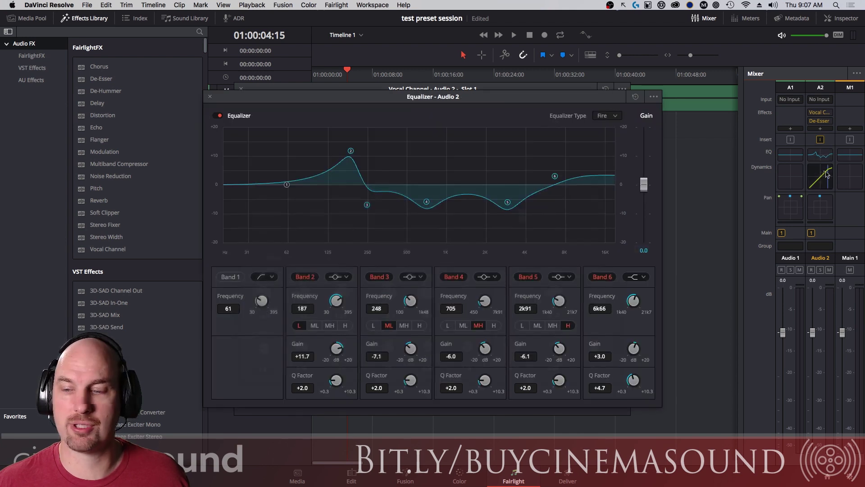
pyautogui.click(825, 173)
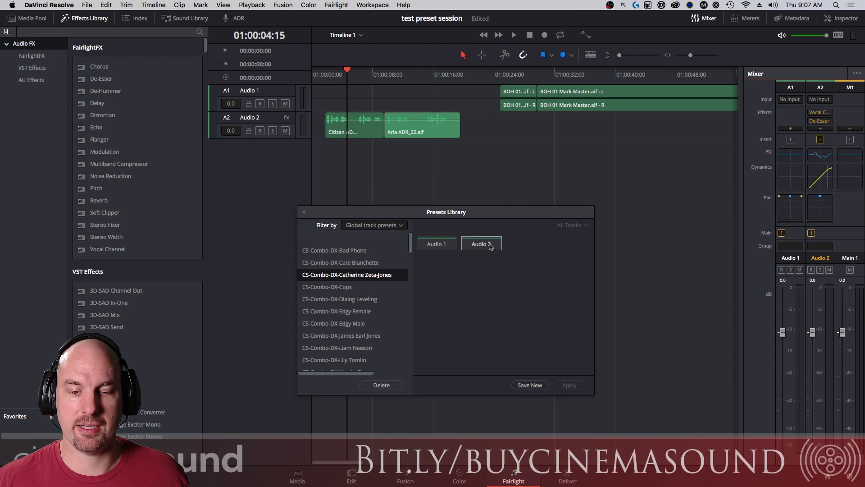
# Apply the CS-Combo-DX-Catherine Zeta-Jones preset to Audio 2 and play the Citizen ADR clip from its start
pyautogui.click(569, 386)
pyautogui.click(325, 75)
pyautogui.press('space')
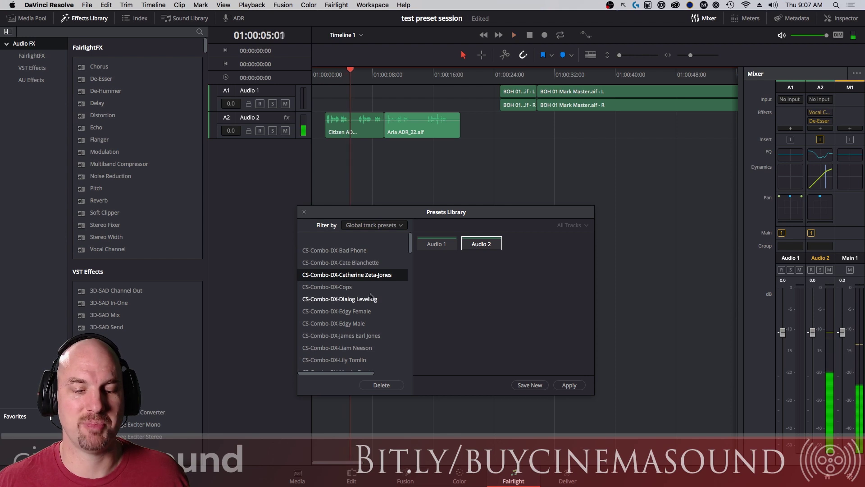
pyautogui.press('space')
# Apply the CS-Combo-DX-Cops preset to Audio 2 and continue playing the Citizen ADR clip
pyautogui.click(342, 286)
pyautogui.click(481, 243)
pyautogui.click(569, 385)
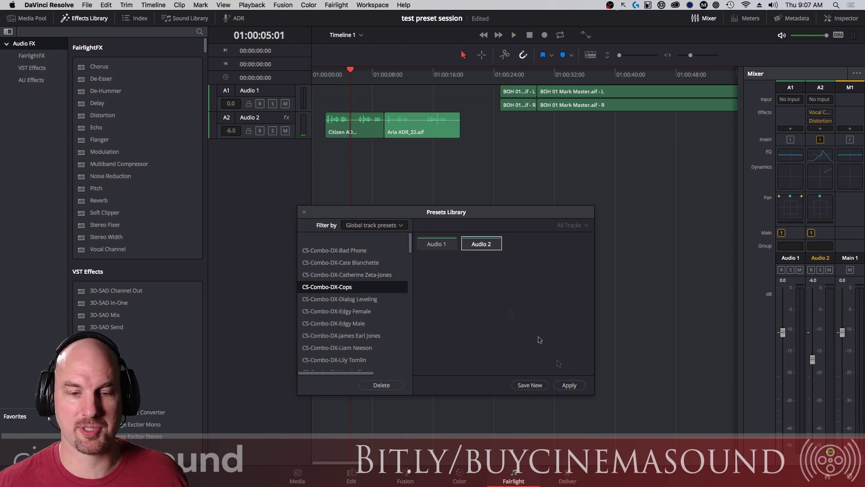
pyautogui.press('space')
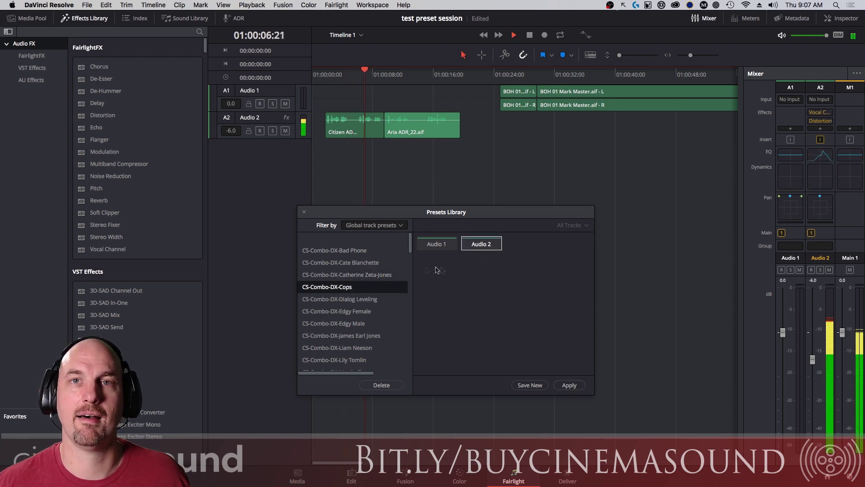
pyautogui.press('space')
# Move the playhead back to the start of the Citizen ADR clip and apply the CS-Combo-DX-James Earl Jones preset to Audio 2
pyautogui.click(341, 335)
pyautogui.click(342, 75)
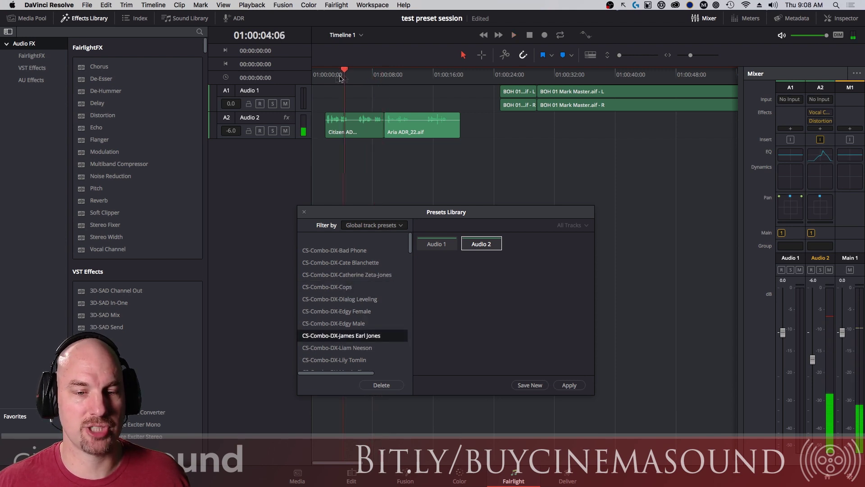
pyautogui.moveTo(341, 78); pyautogui.dragTo(325, 76)
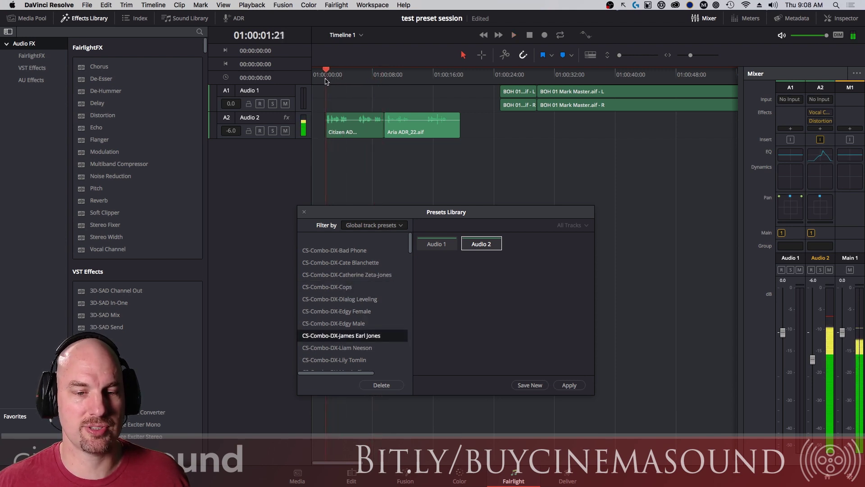
pyautogui.click(569, 386)
pyautogui.press('space')
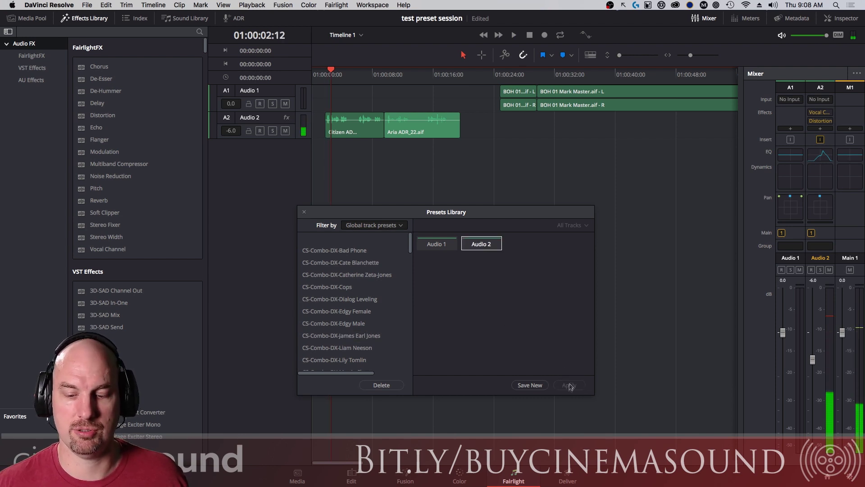
pyautogui.click(341, 336)
pyautogui.click(569, 385)
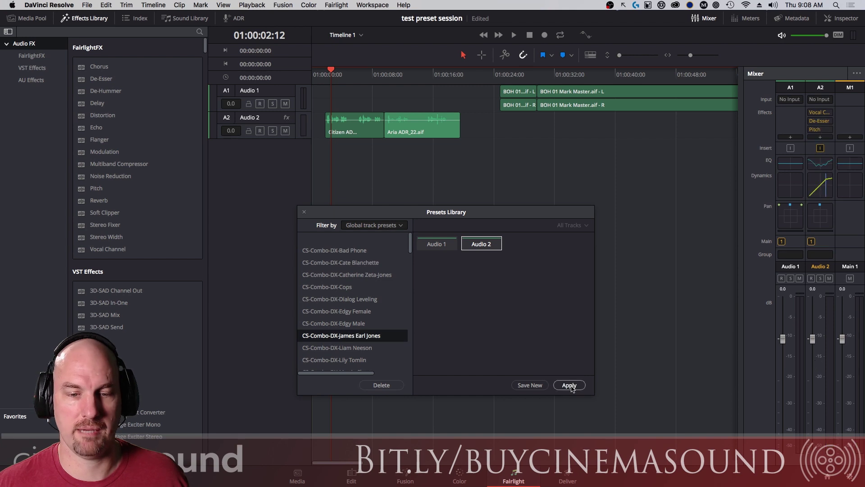
# Play the Citizen ADR clip with the James Earl Jones preset, replaying it from just before its start
pyautogui.press('space')
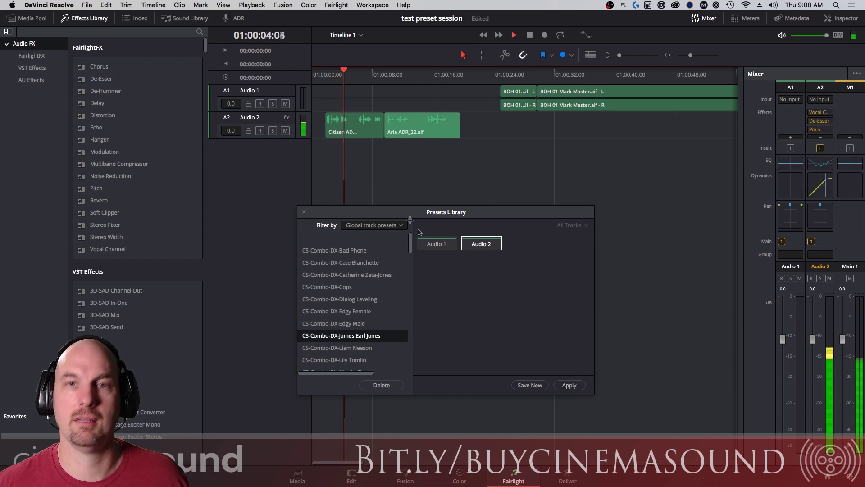
pyautogui.click(323, 70)
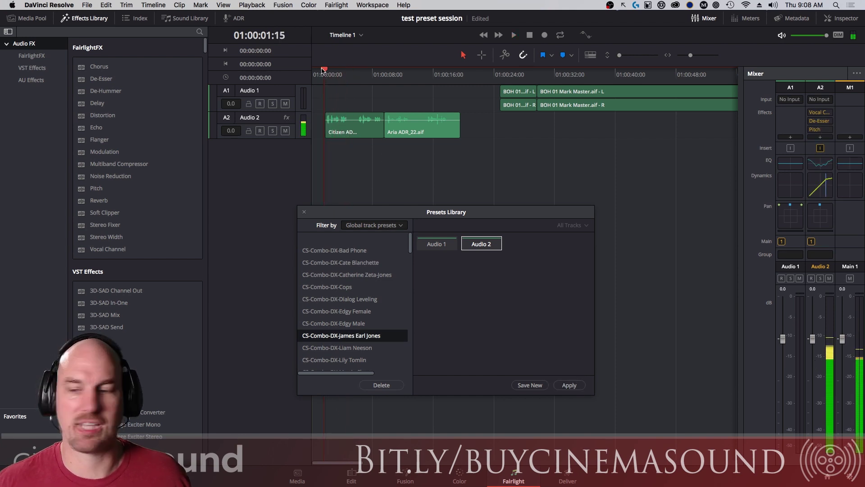
pyautogui.press('space')
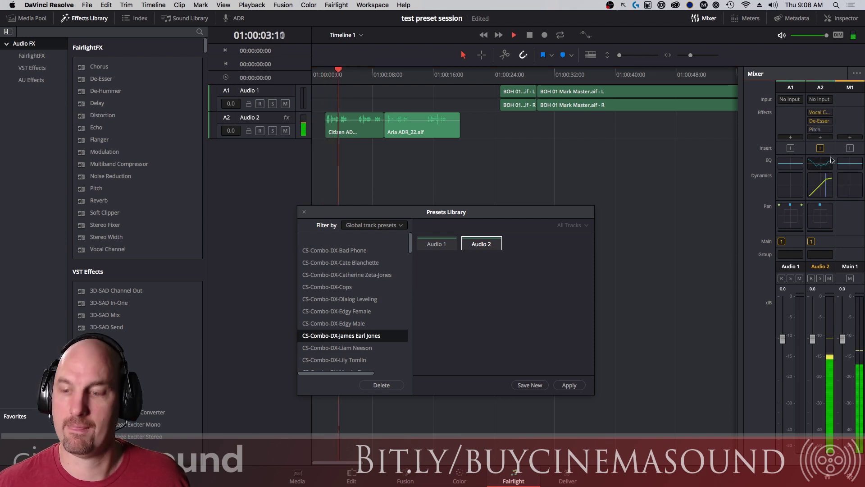
pyautogui.moveTo(819, 131)
pyautogui.press('space')
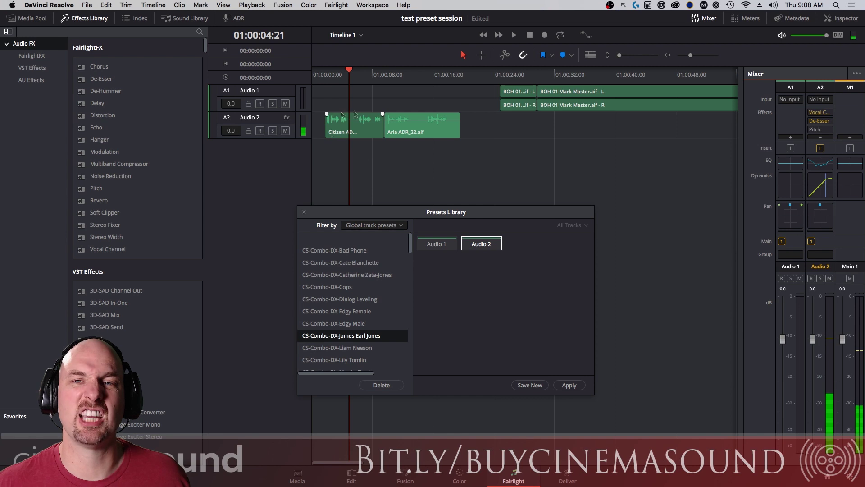
# Apply the CS-Combo-DX-Liam Neeson preset to Audio 2 and play the Citizen ADR clip from its start
pyautogui.click(366, 348)
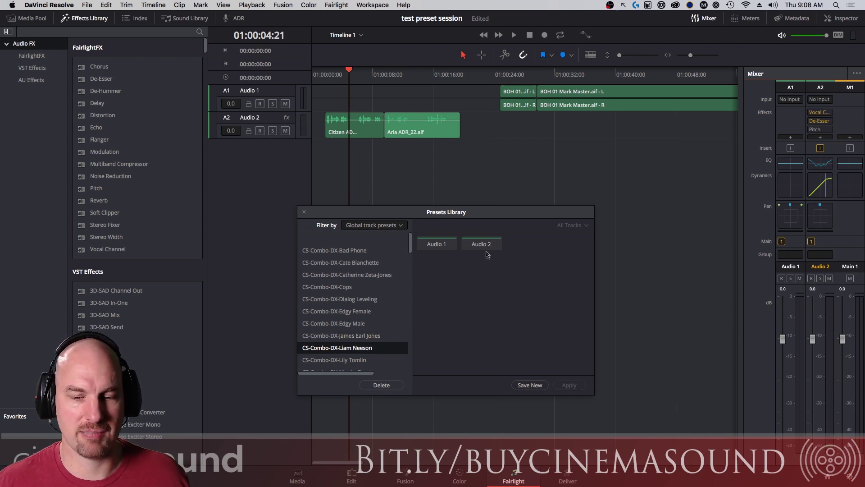
pyautogui.click(569, 384)
pyautogui.press('space')
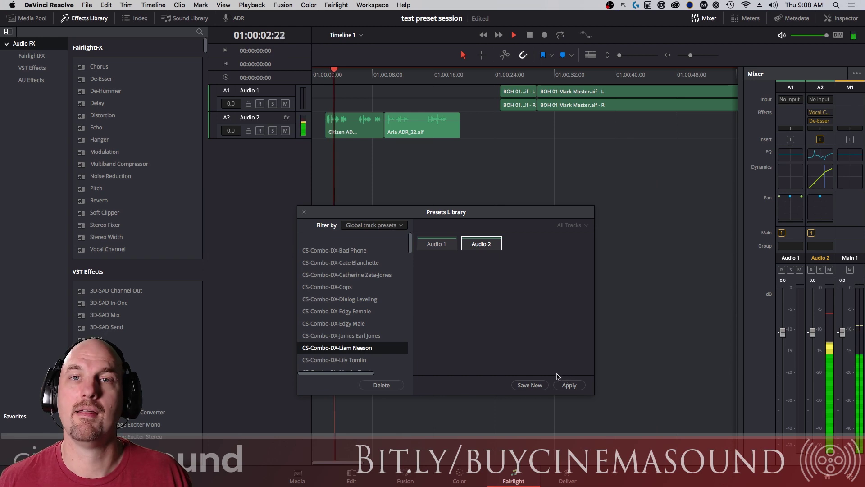
pyautogui.press('space')
# Apply the CS-Combo-DX-Lily Tomlin preset to Audio 2 and play the Citizen ADR clip from its start
pyautogui.click(362, 361)
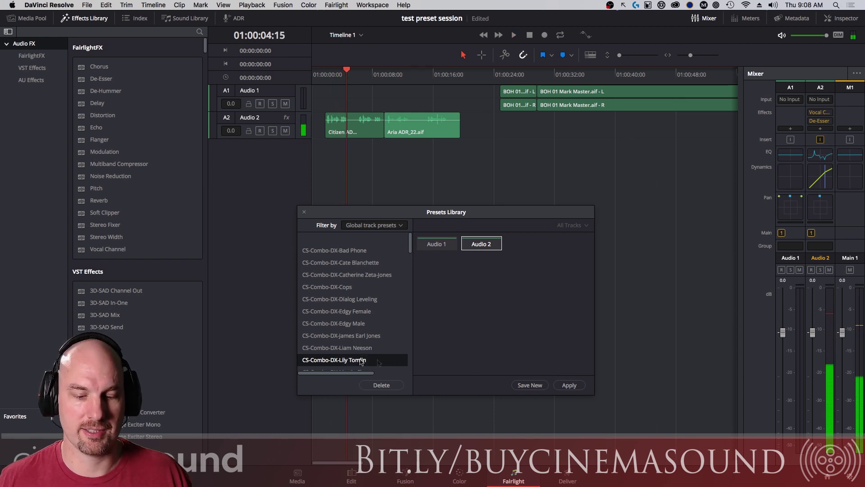
pyautogui.click(481, 244)
pyautogui.click(569, 385)
pyautogui.press('space')
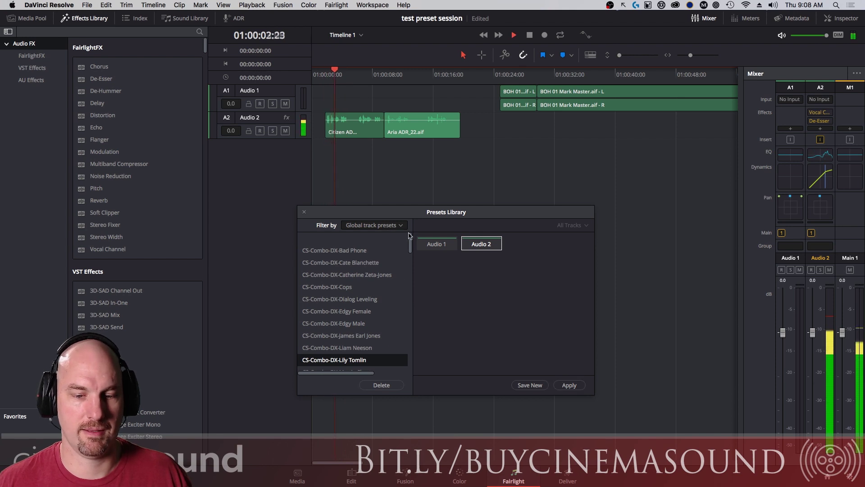
pyautogui.scroll(-3, 409, 235)
pyautogui.press('space')
# Apply the CS-Combo-DX-Martin Short preset to Audio 2 and play the Citizen ADR clip from its start
pyautogui.click(342, 299)
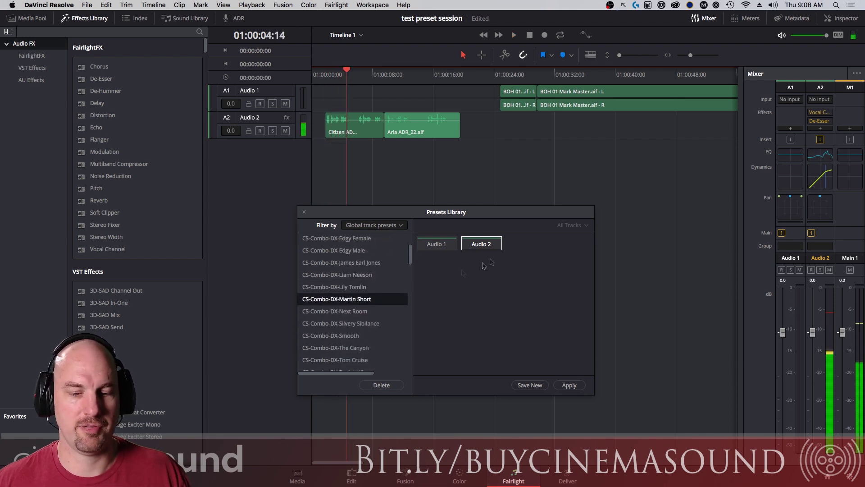
pyautogui.press('space')
pyautogui.click(570, 384)
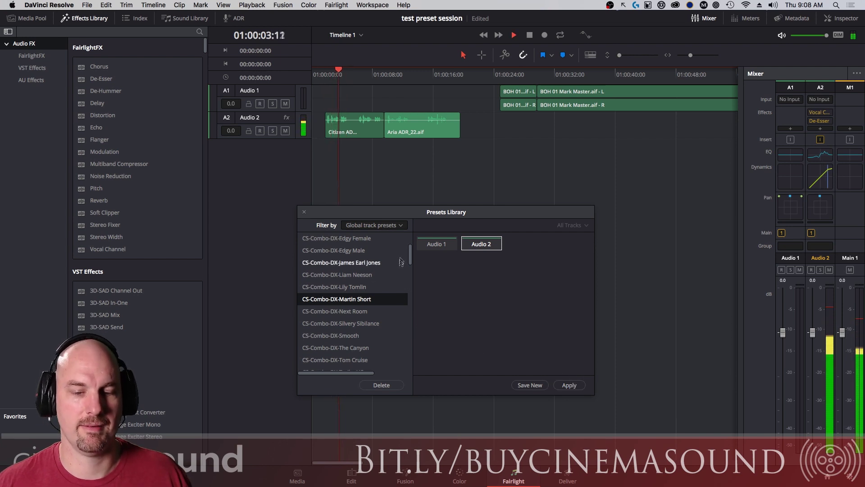
pyautogui.press('space')
# Apply the CS-Combo-DX-Tom Cruise preset to Audio 2 and play the Citizen ADR clip from its start
pyautogui.click(336, 359)
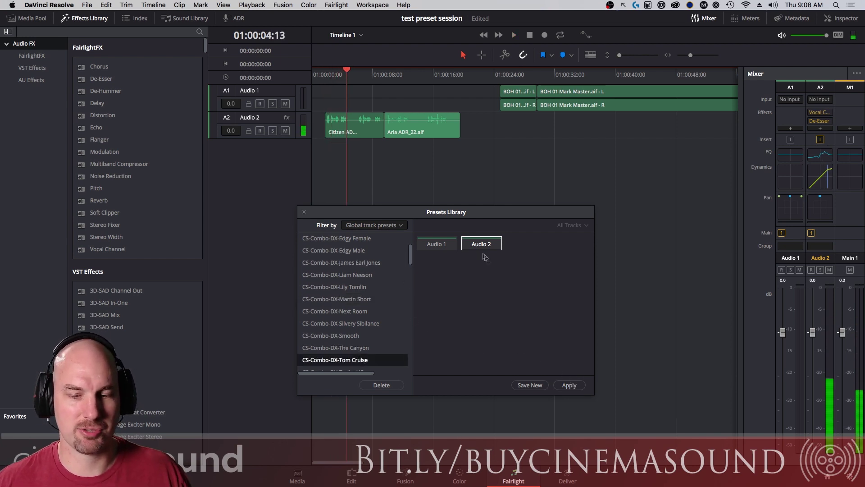
pyautogui.click(569, 385)
pyautogui.press('space')
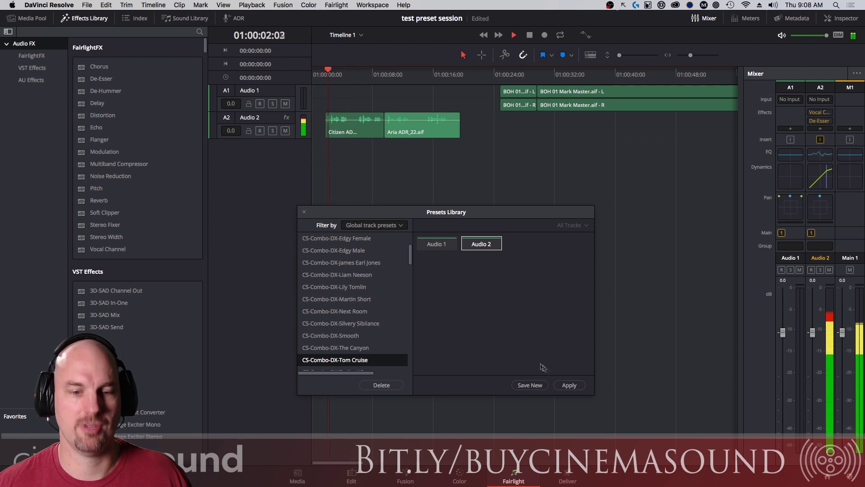
pyautogui.press('space')
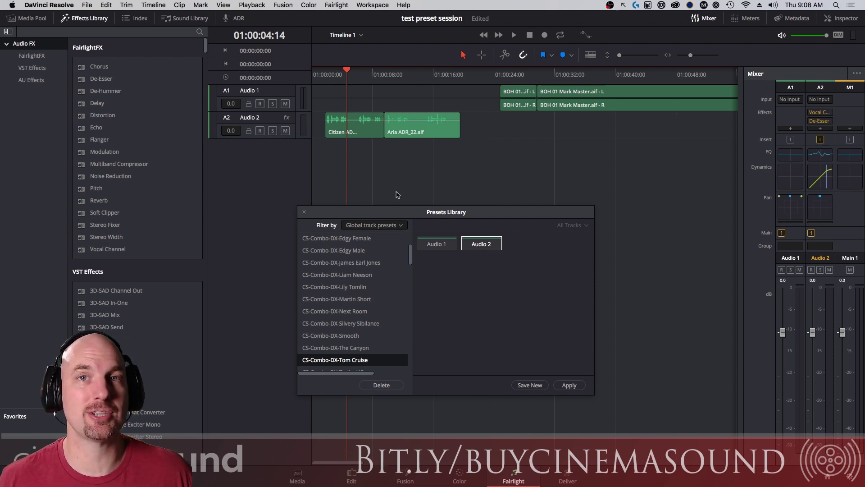
# Apply the CS-Combo-DX-The Canyon preset to Audio 2 and play the Citizen ADR clip from its start
pyautogui.click(384, 347)
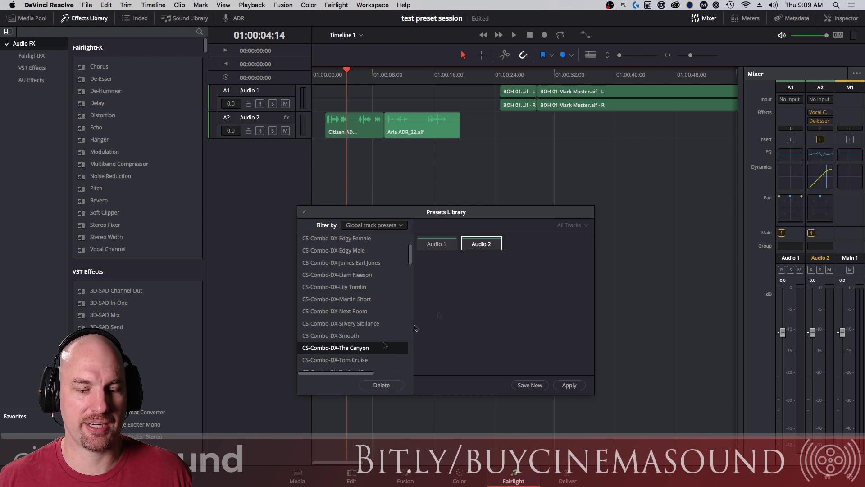
pyautogui.click(568, 384)
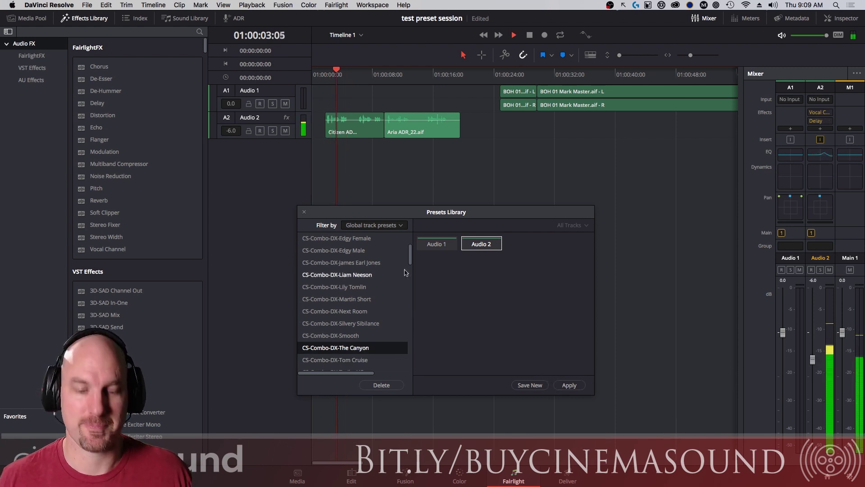
# Apply the CS-Combo-DX-Silvery Sibilance preset to Audio 2 and play the first seconds of the Citizen ADR clip
pyautogui.click(397, 323)
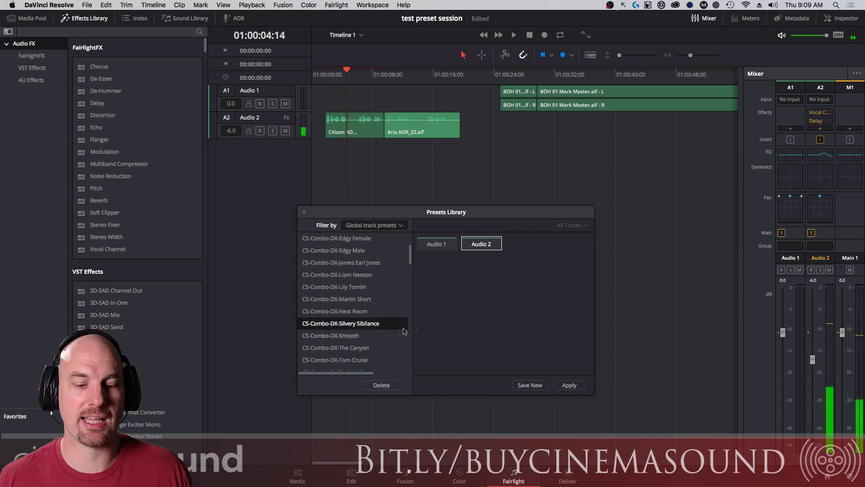
pyautogui.press('space')
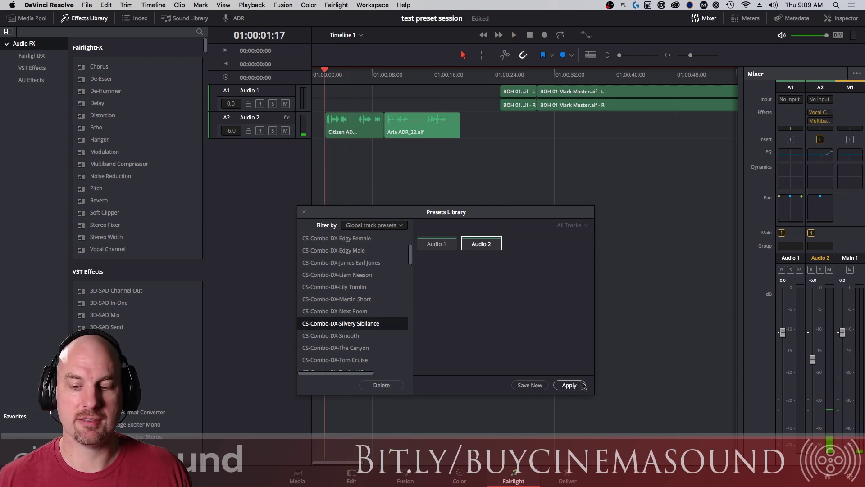
pyautogui.press('space')
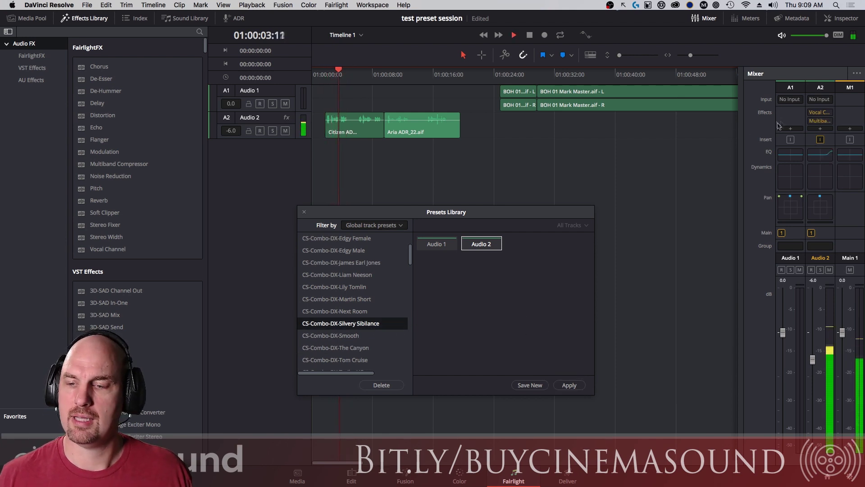
pyautogui.press('space')
# Inspect Audio 2's Multiband Compressor settings while continuing playback of the Citizen ADR clip, and close the effect window
pyautogui.moveTo(823, 113)
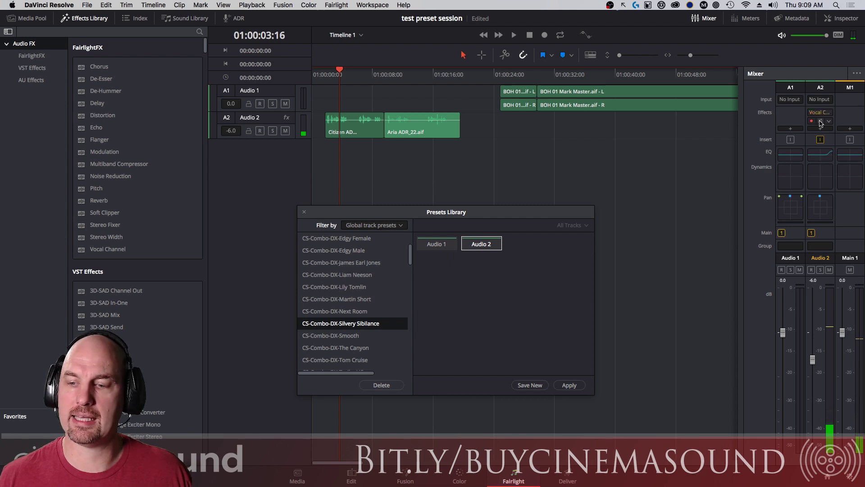
pyautogui.click(821, 123)
pyautogui.press('space')
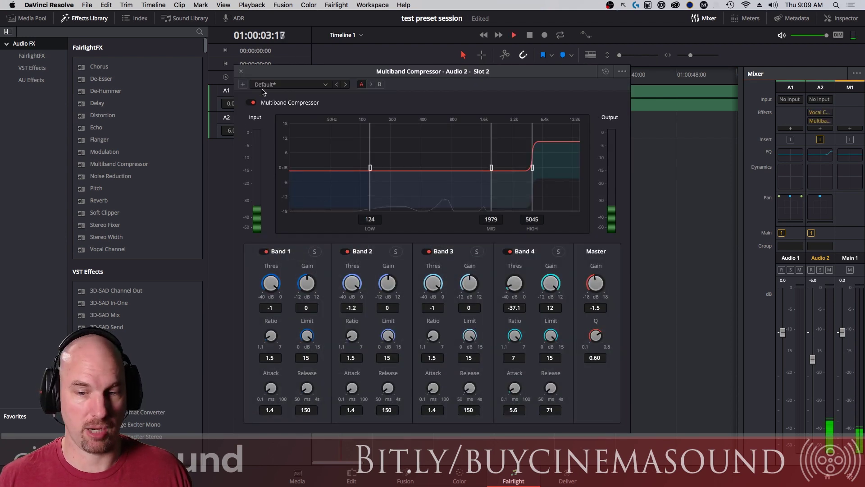
pyautogui.press('space')
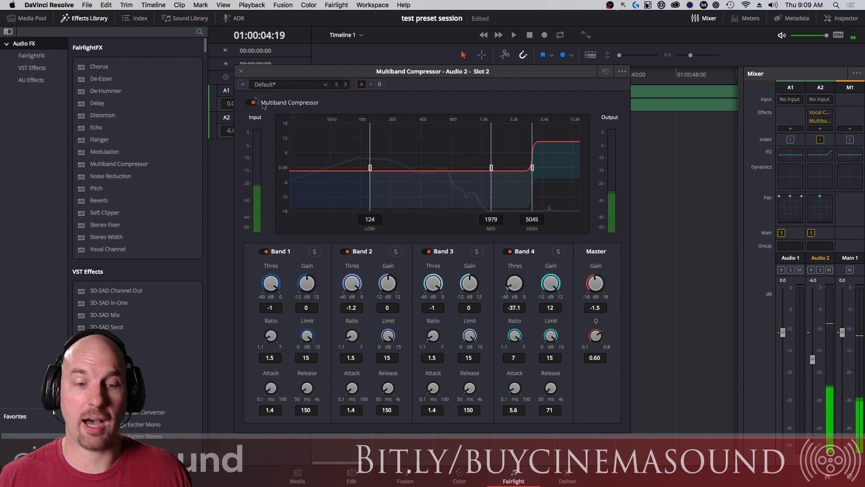
pyautogui.moveTo(316, 71); pyautogui.dragTo(311, 53)
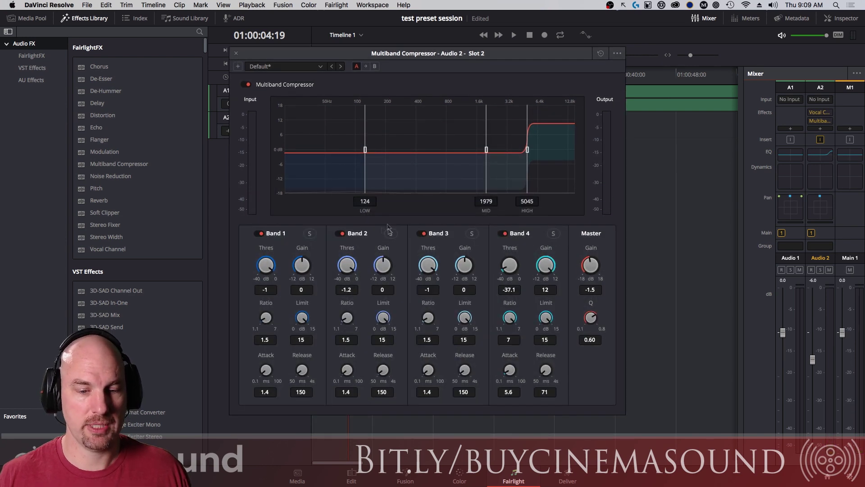
pyautogui.click(236, 55)
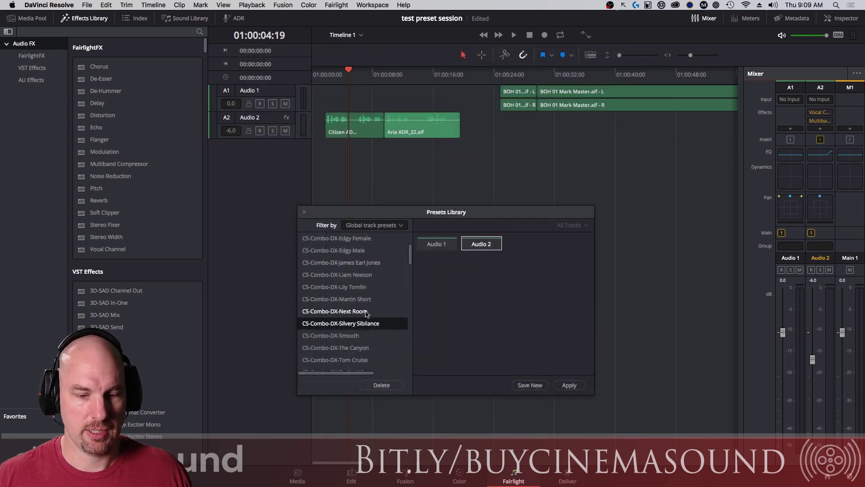
# Apply the CS-Combo-DX-Next Room preset to Audio 2 and play the Citizen ADR clip from its start
pyautogui.click(391, 310)
pyautogui.press('space')
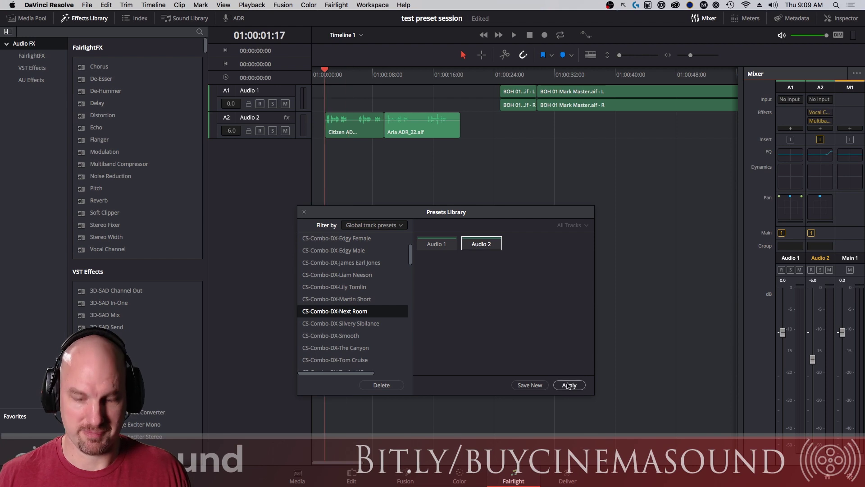
pyautogui.click(567, 383)
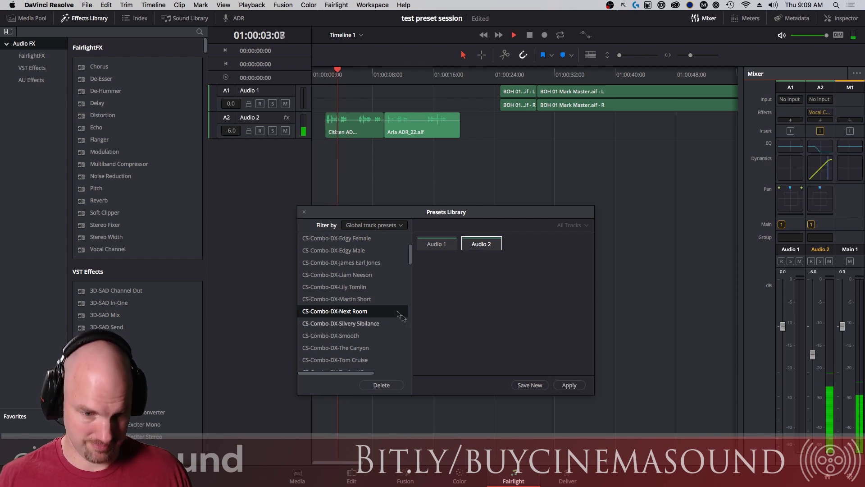
pyautogui.press('space')
# Apply the CS-Combo-DX-Edgy Male preset to Audio 2 and play the Citizen ADR clip from its start
pyautogui.click(355, 251)
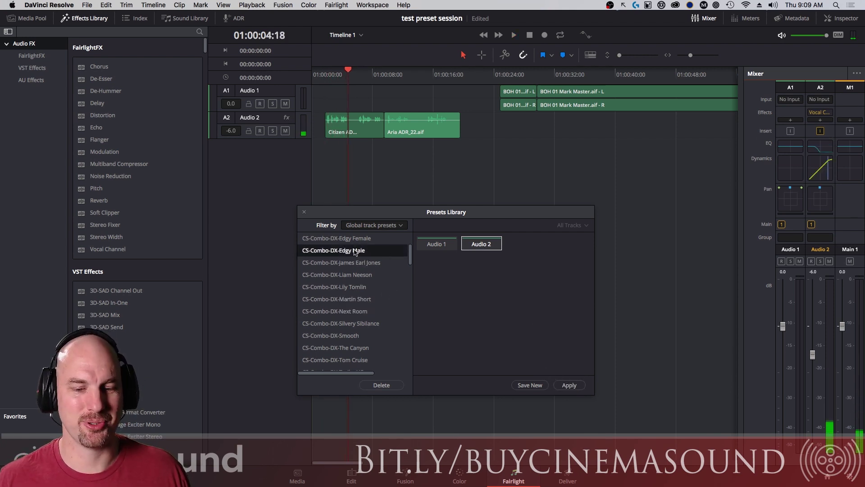
pyautogui.click(569, 385)
pyautogui.press('space')
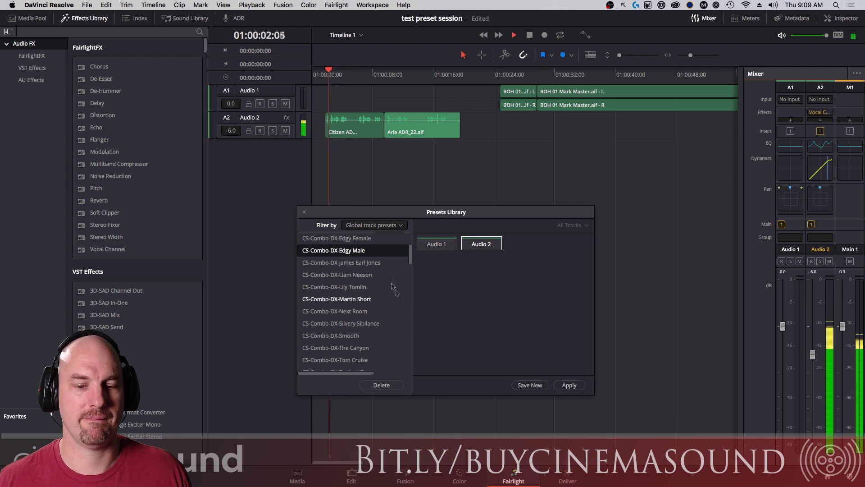
pyautogui.scroll(5, 361, 288)
pyautogui.press('space')
# Apply the CS-Combo-DX-Dialog Leveling preset to Audio 2 and play the Citizen ADR clip, replaying it with the Soft Clipper bypassed
pyautogui.click(361, 288)
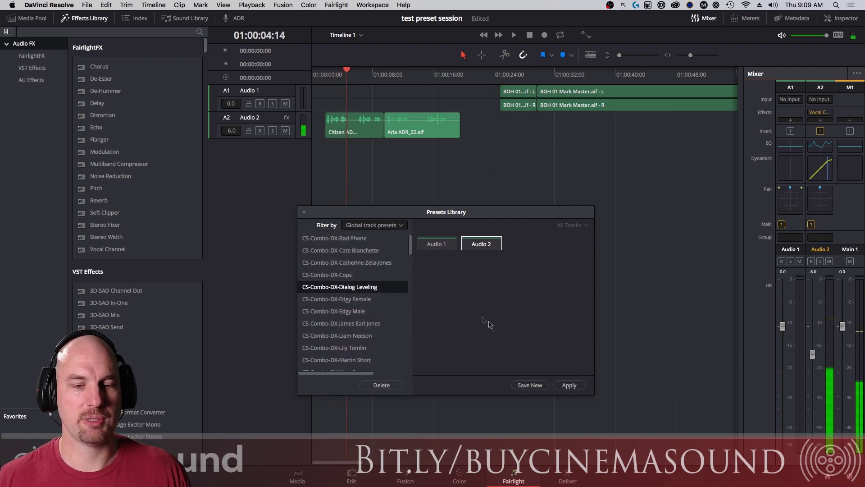
pyautogui.click(576, 385)
pyautogui.press('space')
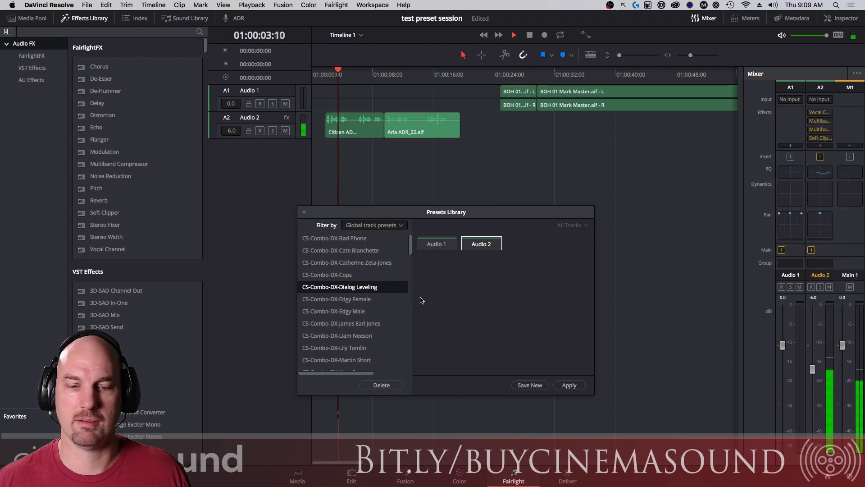
pyautogui.press('space')
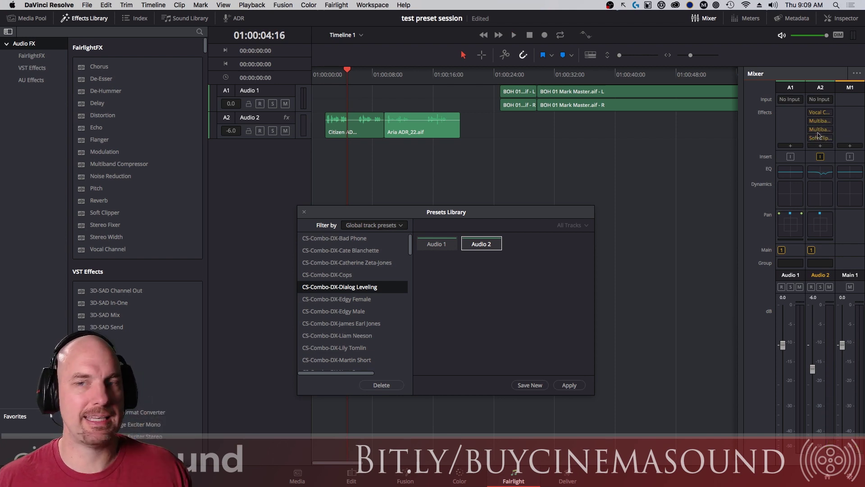
pyautogui.press('space')
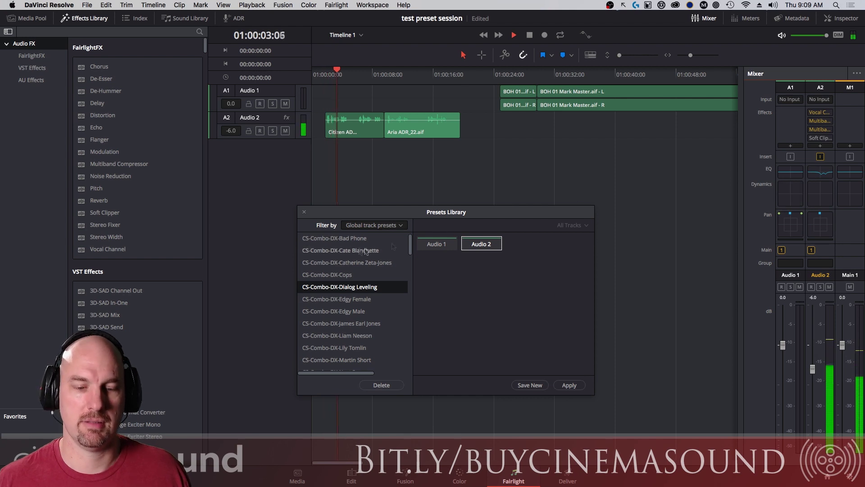
pyautogui.press('space')
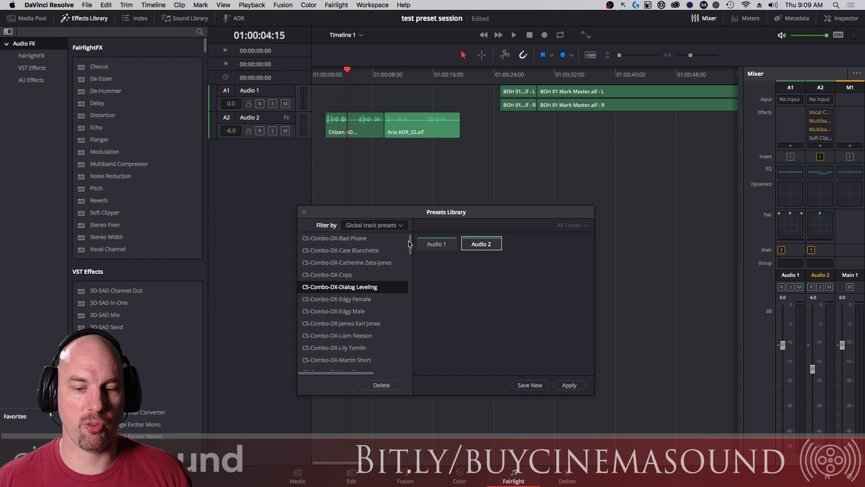
# Examine the settings of Audio 2's Vocal Channel and both Multiband Compressors, and close their windows
pyautogui.click(820, 114)
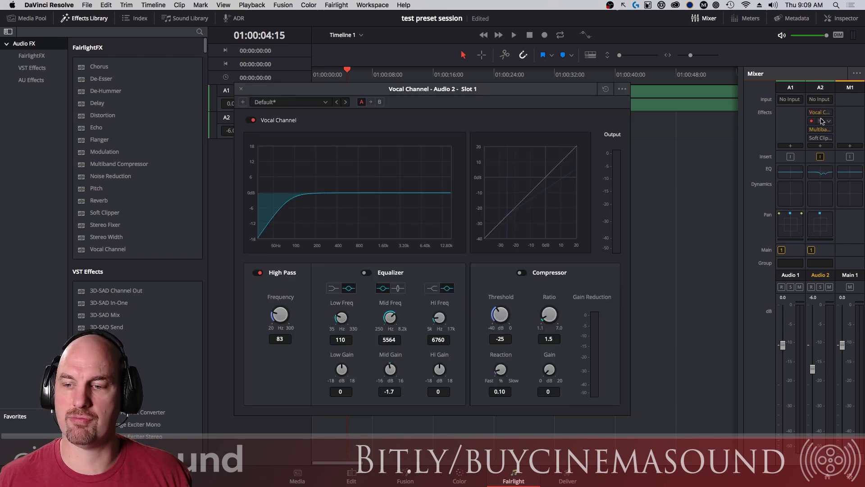
pyautogui.click(822, 121)
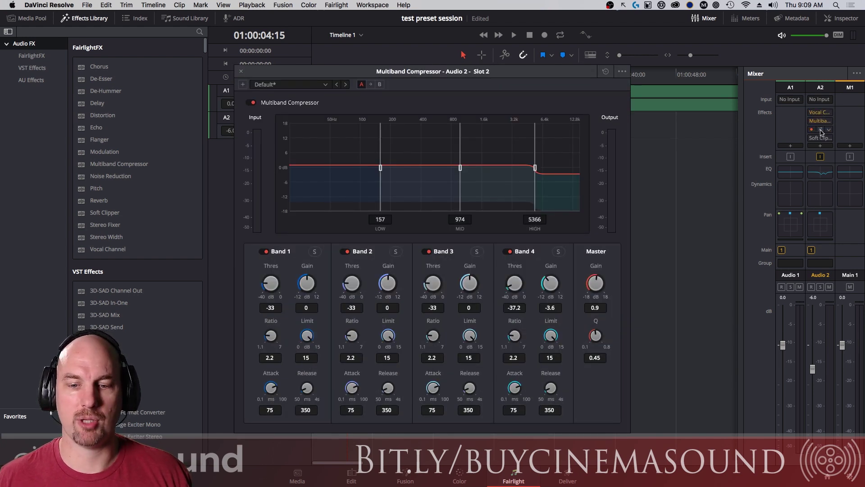
pyautogui.click(820, 131)
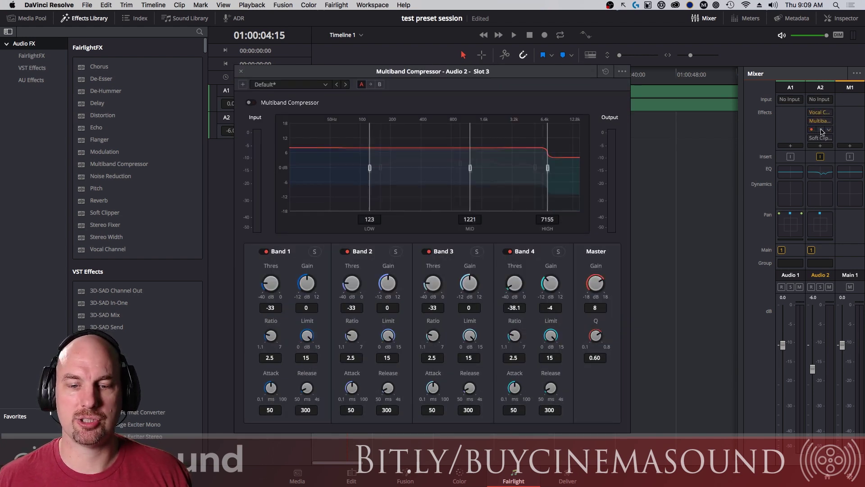
pyautogui.click(242, 72)
pyautogui.click(241, 72)
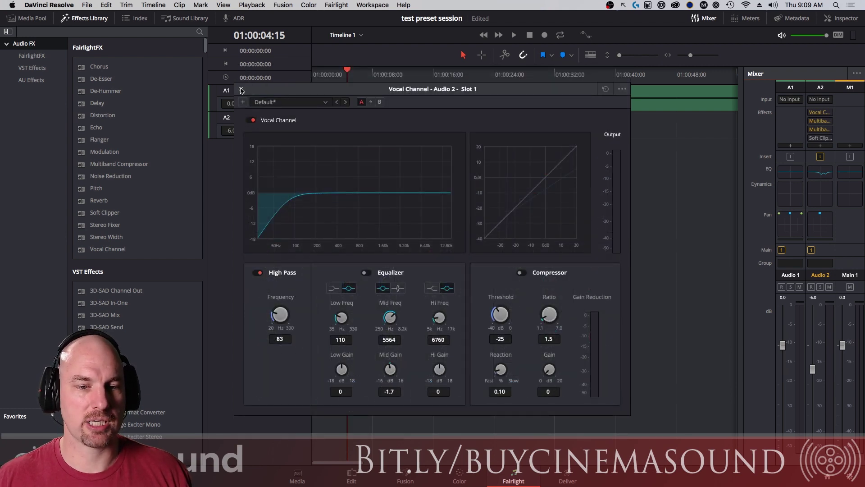
pyautogui.click(242, 91)
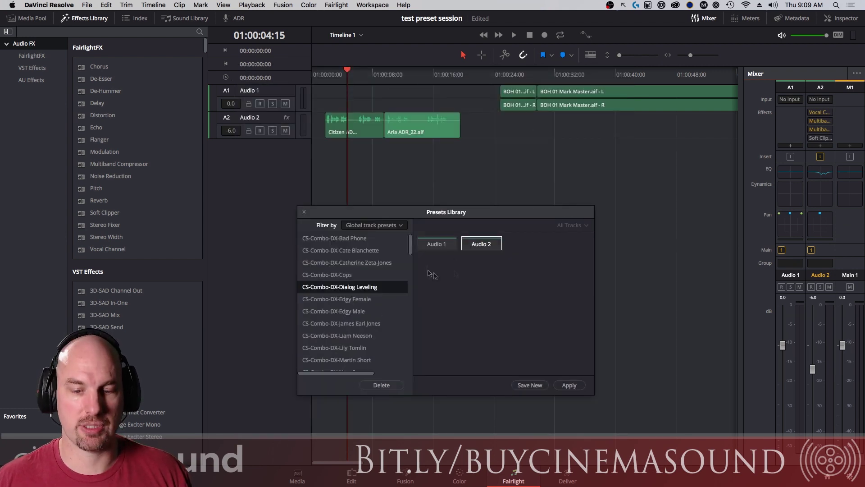
# Move the playhead to the start of the Aria ADR_22.aif clip and play it with the Dialog Leveling preset
pyautogui.click(383, 105)
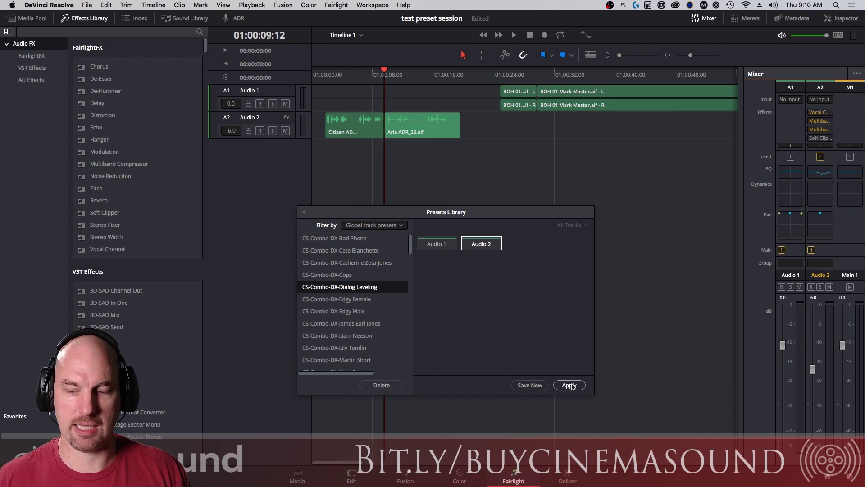
pyautogui.press('space')
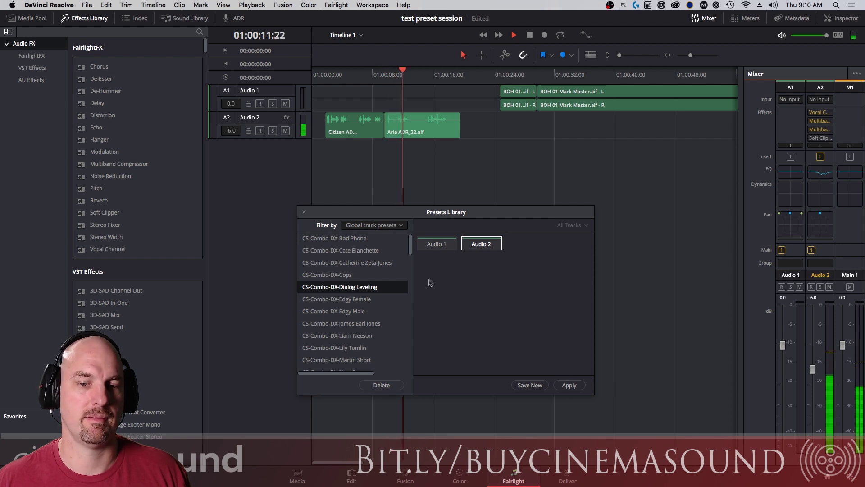
# Apply the CS-Combo-DX-Edgy Female preset to Audio 2 and play the Aria ADR_22.aif clip
pyautogui.click(401, 299)
pyautogui.click(481, 244)
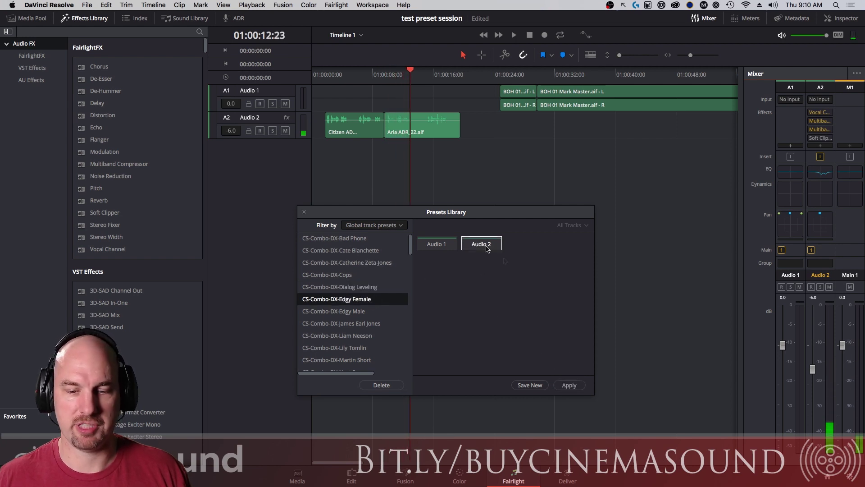
pyautogui.click(568, 384)
pyautogui.press('space')
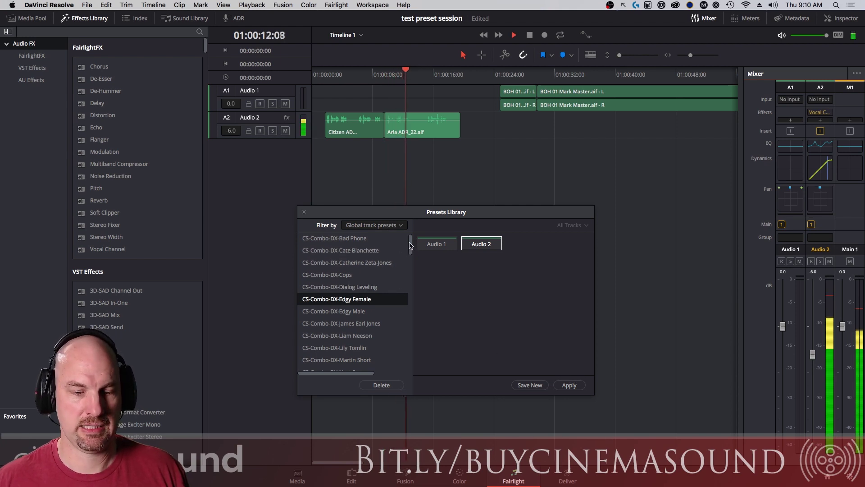
pyautogui.press('space')
# Apply the CS-Combo-DX-Trailer VO preset to Audio 2 and play the Aria ADR_22.aif clip, followed by the Citizen ADR clip from its start
pyautogui.scroll(-5, 408, 257)
pyautogui.scroll(-1, 407, 265)
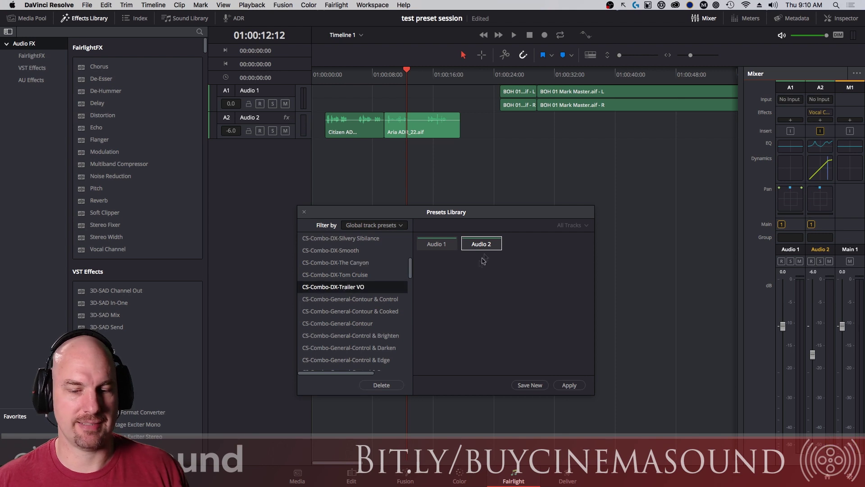
pyautogui.click(568, 385)
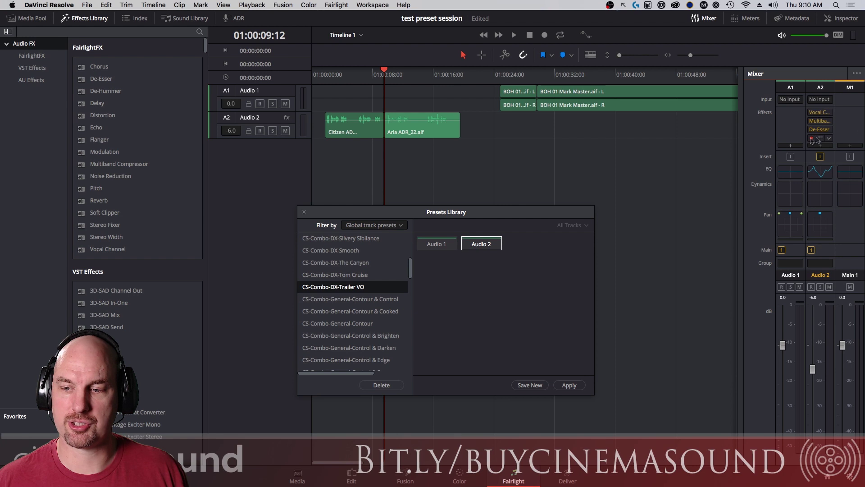
pyautogui.press('space')
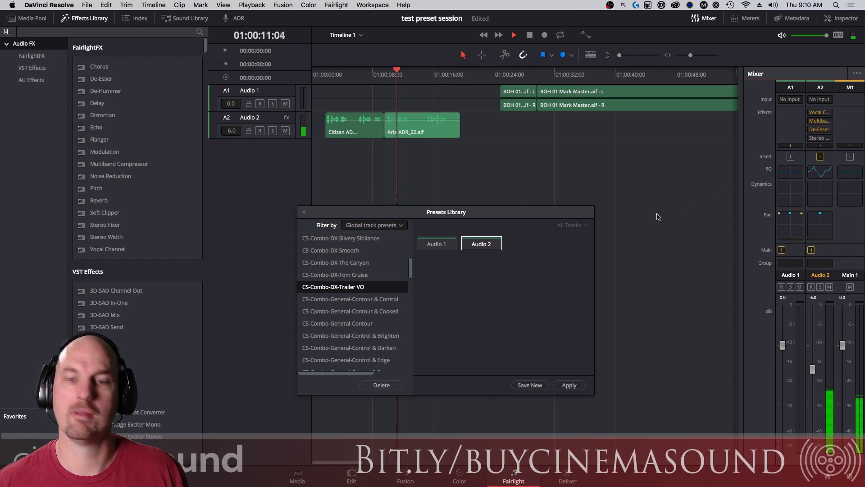
pyautogui.press('space')
pyautogui.press('Up')
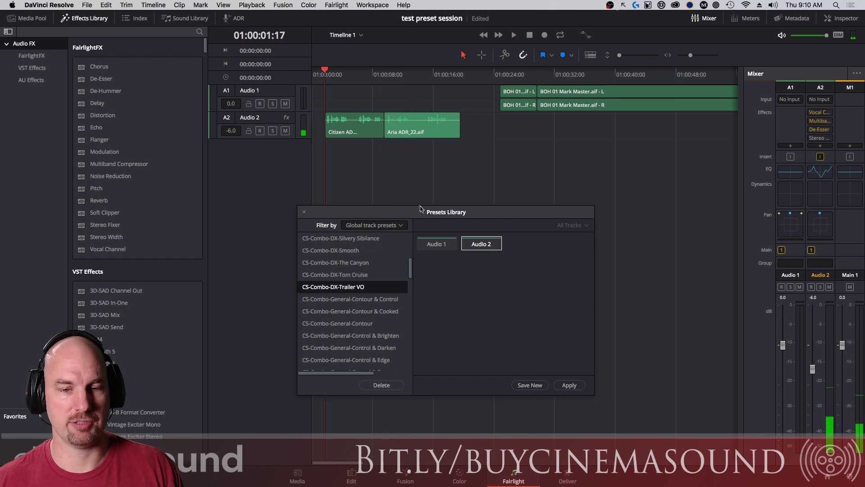
pyautogui.press('space')
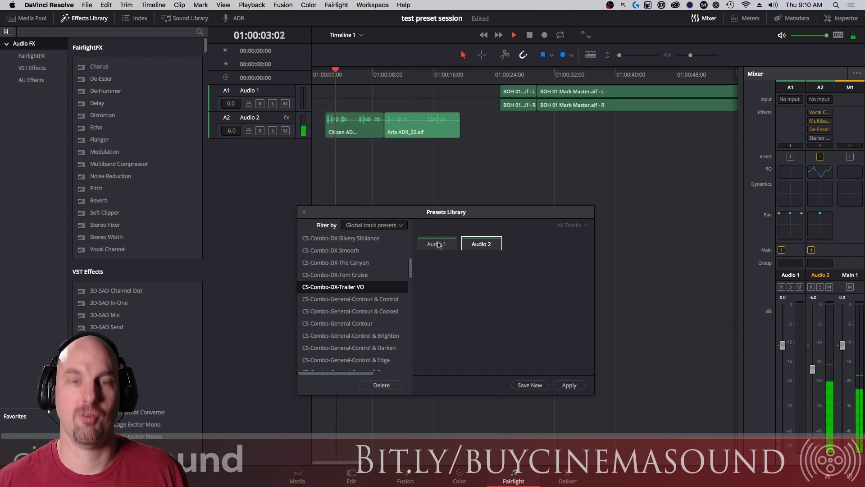
pyautogui.press('space')
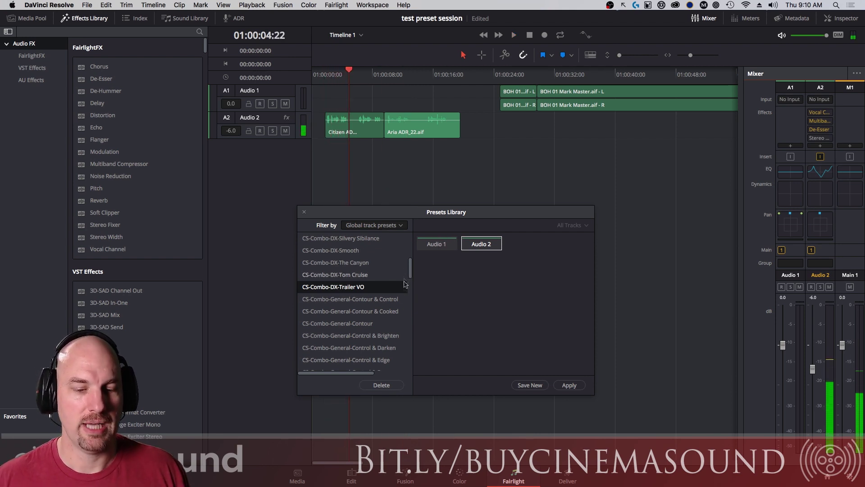
# Filter the Presets Library by Equalizer presets and apply CS-EQ-DX-Notch for Music (Female) to Audio 2
pyautogui.scroll(-3, 387, 268)
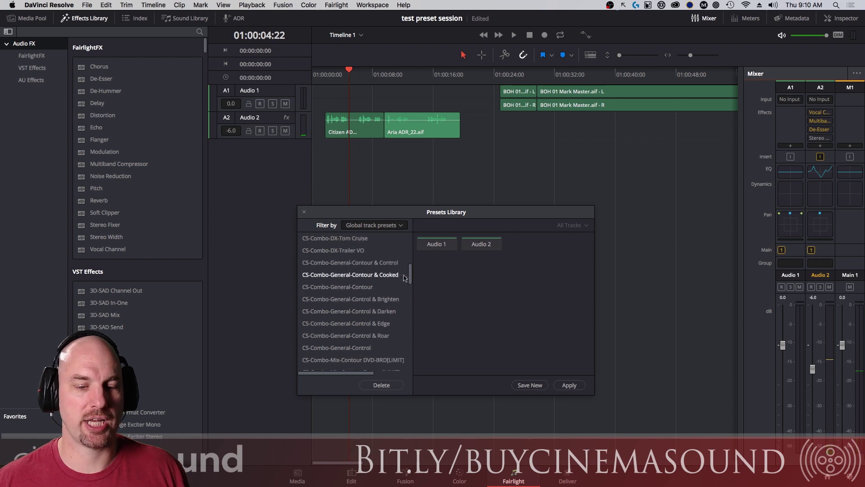
pyautogui.moveTo(410, 273); pyautogui.dragTo(410, 289)
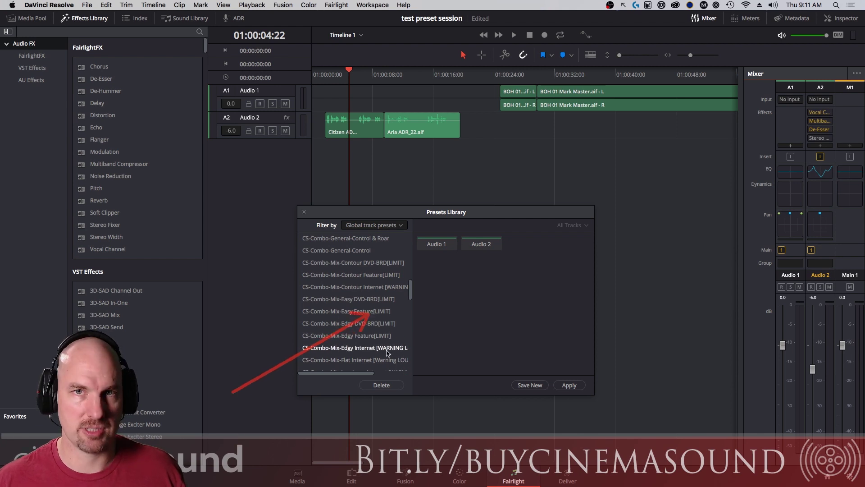
pyautogui.moveTo(409, 292); pyautogui.dragTo(408, 367)
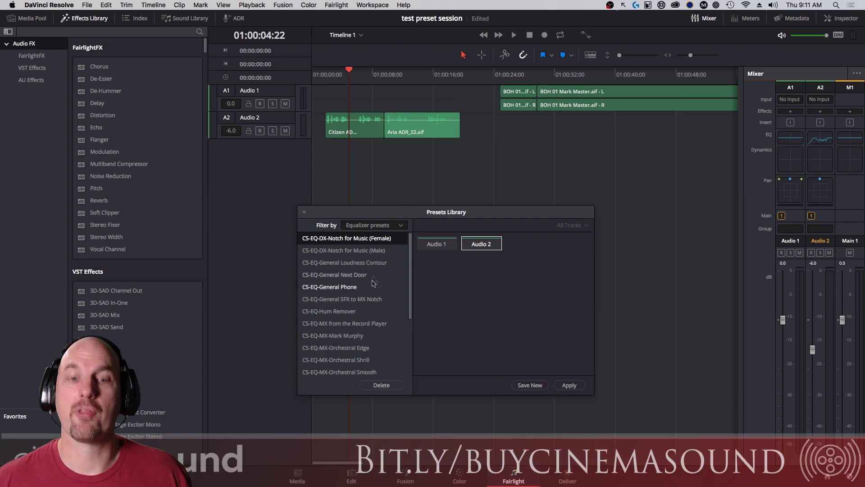
pyautogui.click(393, 223)
pyautogui.click(387, 237)
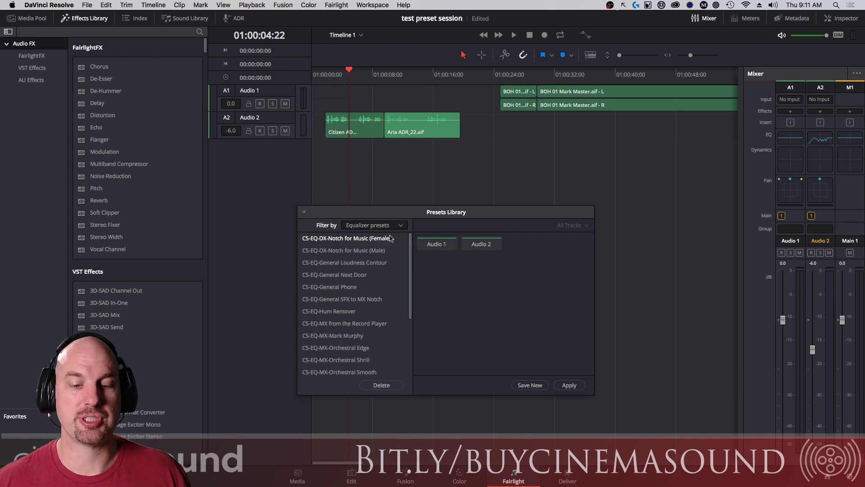
pyautogui.click(340, 239)
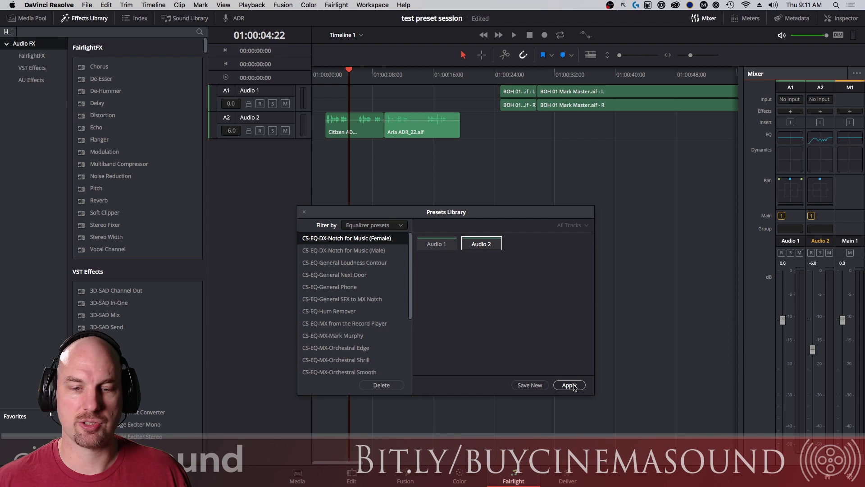
# Examine the notch bands in Audio 2's Equalizer, close it and play the Aria ADR_22.aif clip from its start
pyautogui.doubleClick(818, 144)
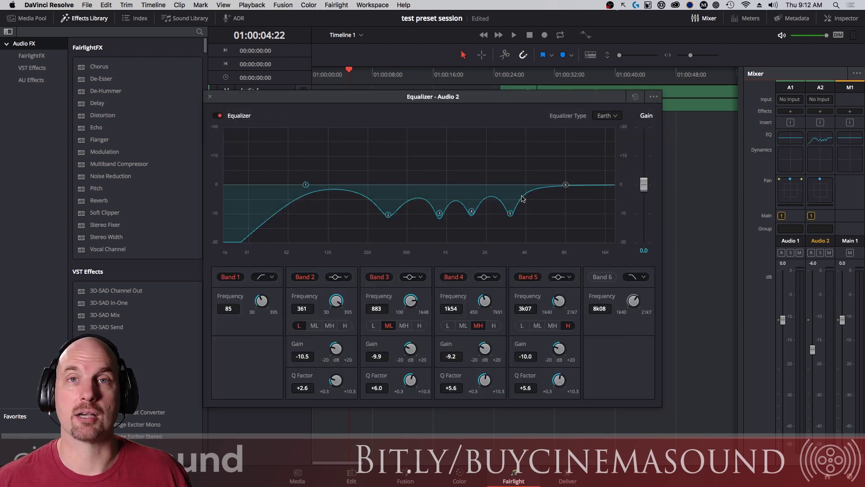
pyautogui.click(209, 97)
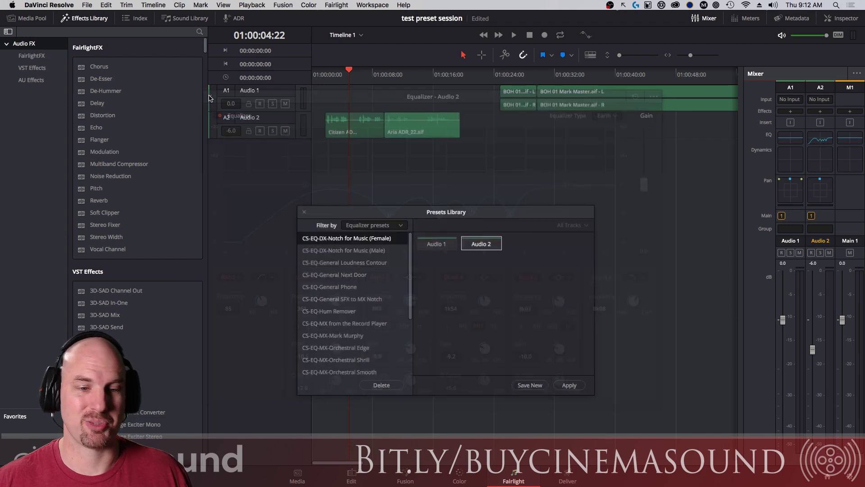
pyautogui.moveTo(391, 73); pyautogui.dragTo(381, 73)
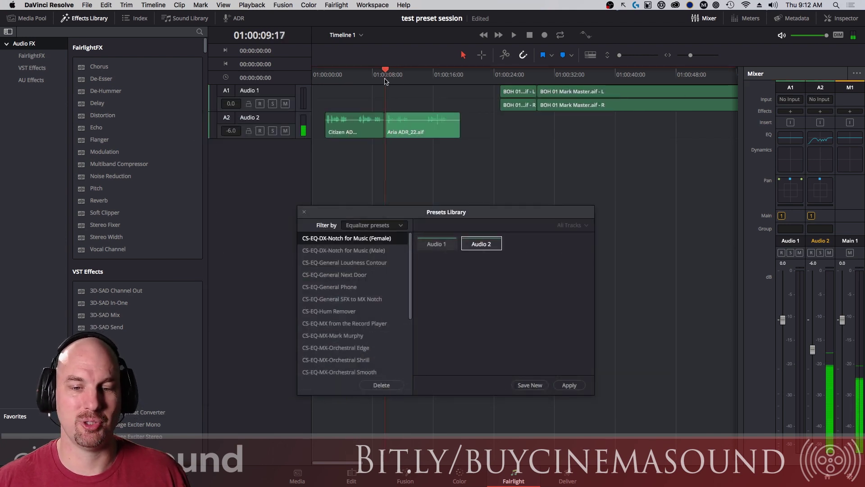
pyautogui.press('space')
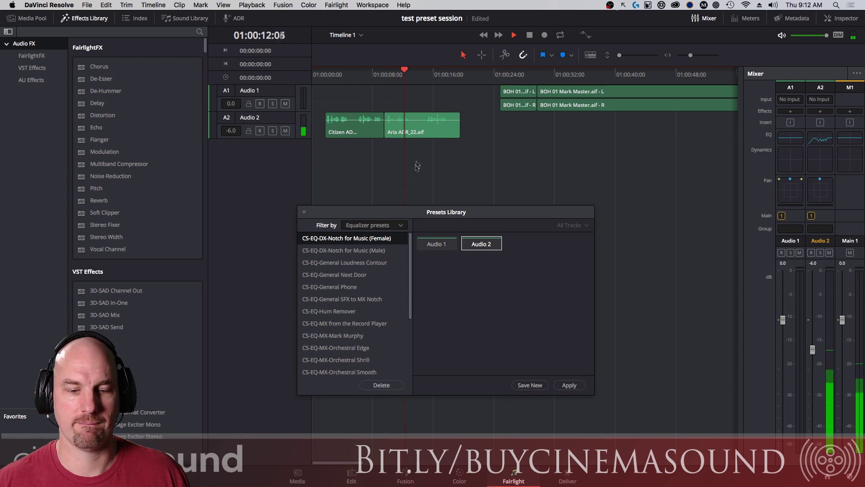
# Apply the CS-EQ-General Loudness Contour preset to Audio 2, check its Equalizer curve and play the Aria ADR_22.aif clip
pyautogui.click(384, 264)
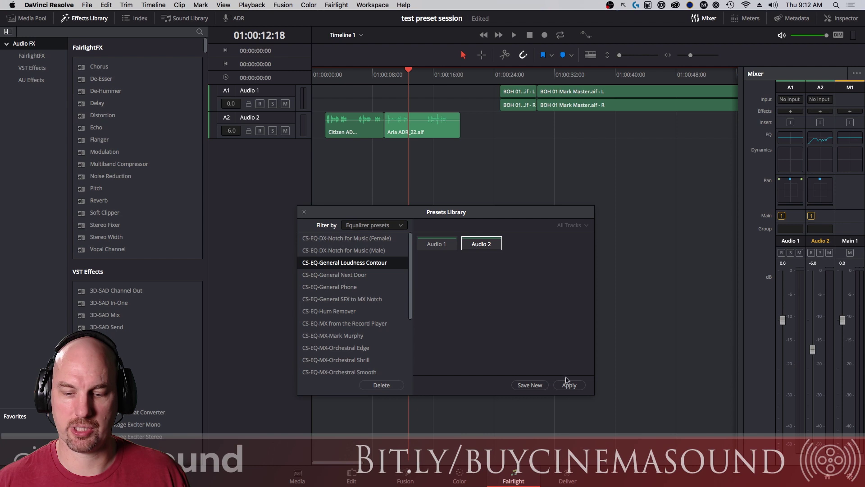
pyautogui.doubleClick(820, 140)
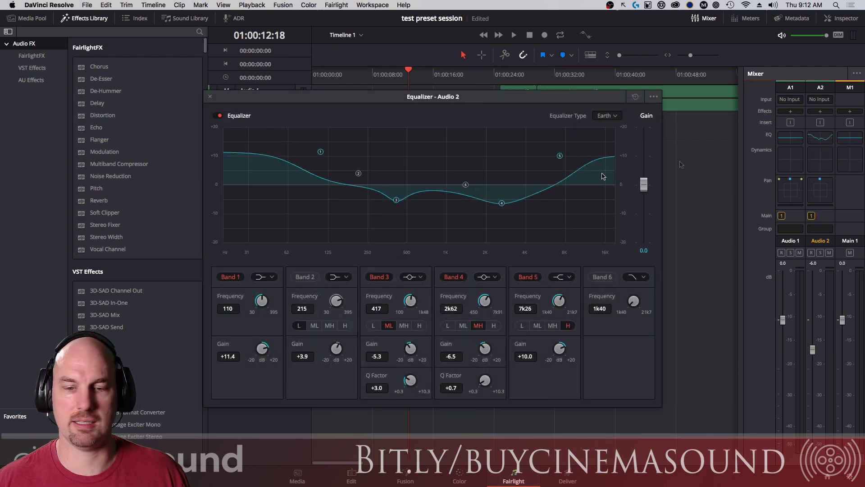
pyautogui.click(211, 96)
pyautogui.press('j')
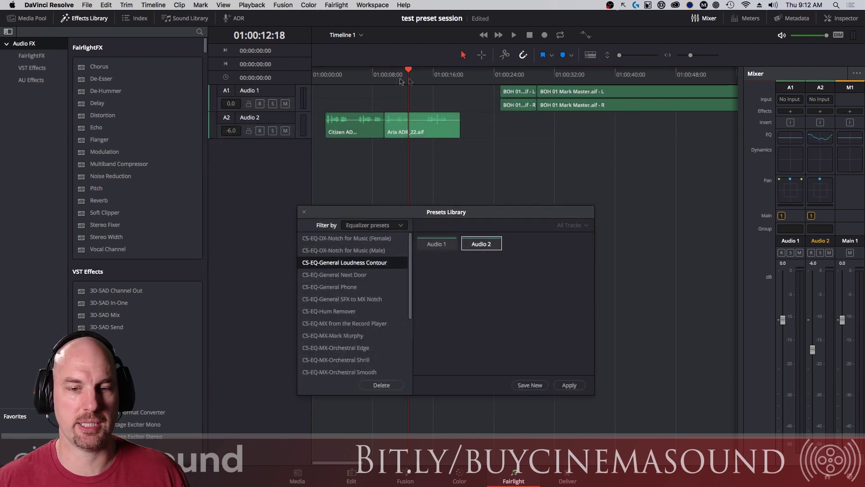
pyautogui.press('l')
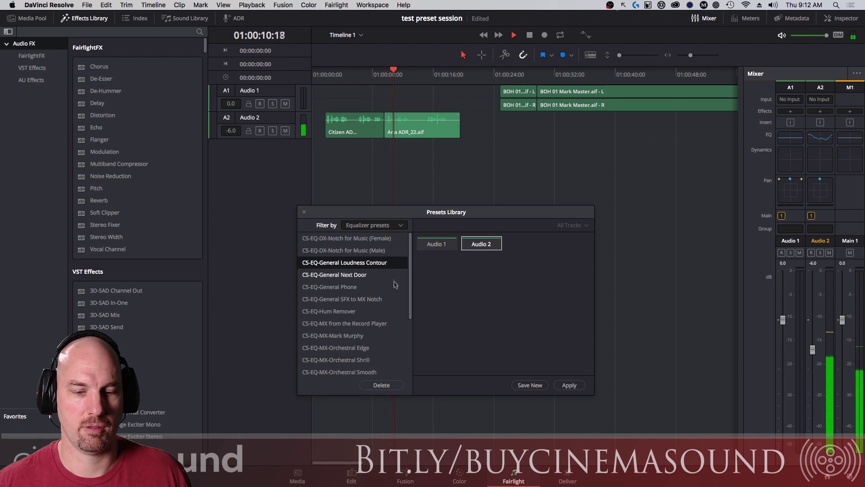
pyautogui.press('k')
# Apply the CS-EQ-General Next Door preset to Audio 2 and play the Aria ADR_22.aif clip
pyautogui.click(343, 275)
pyautogui.click(486, 244)
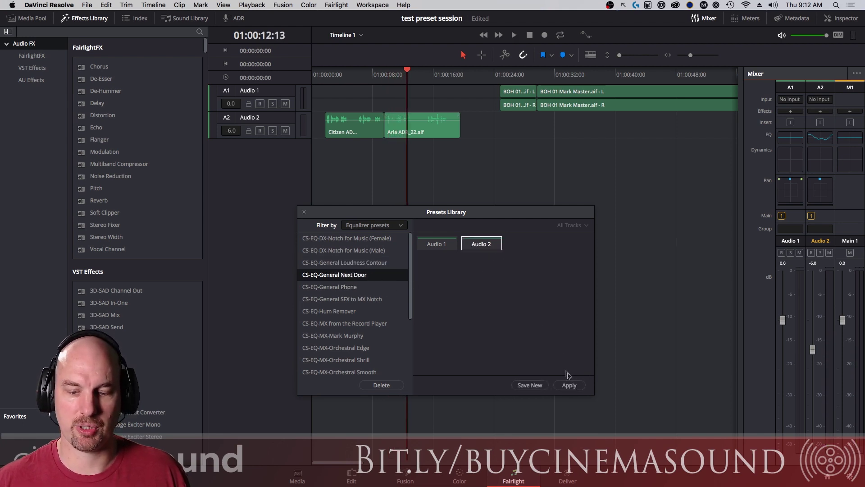
pyautogui.click(569, 384)
pyautogui.press('space')
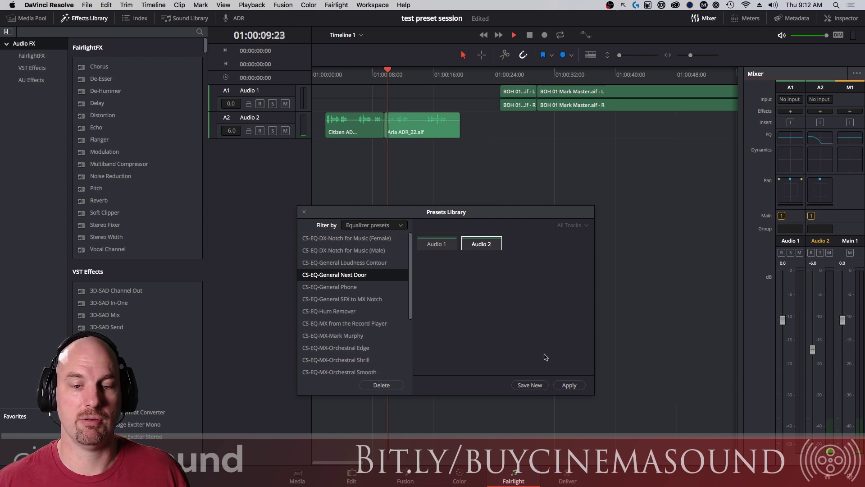
pyautogui.press('space')
# Apply the CS-EQ-General SFX to MX Notch preset to Audio 2 and play the Aria ADR_22.aif clip
pyautogui.click(369, 303)
pyautogui.click(478, 245)
pyautogui.click(477, 245)
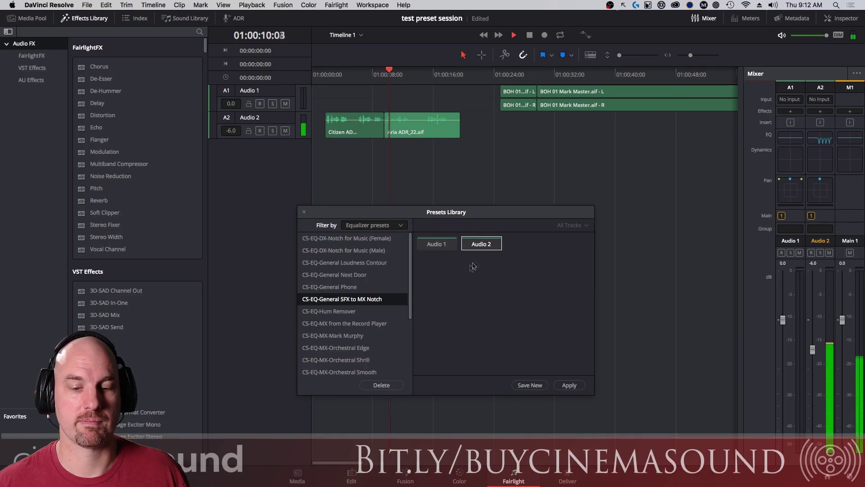
pyautogui.press('space')
# Look through the remaining equalizer presets and switch the Presets Library filter to Dynamics presets
pyautogui.click(346, 311)
pyautogui.click(345, 323)
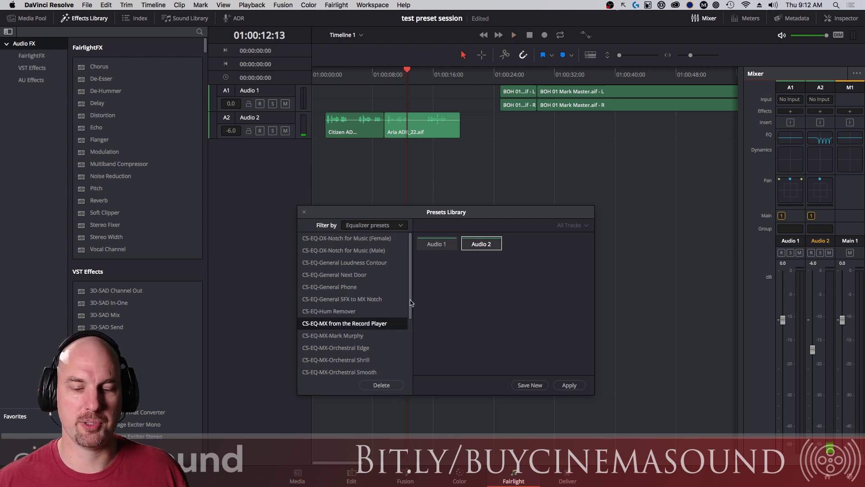
pyautogui.scroll(-4, 413, 332)
pyautogui.scroll(-3, 413, 343)
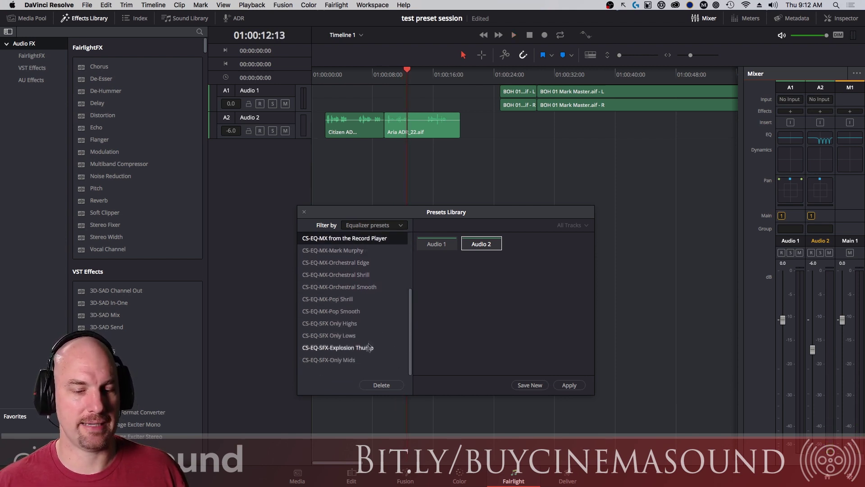
pyautogui.click(378, 226)
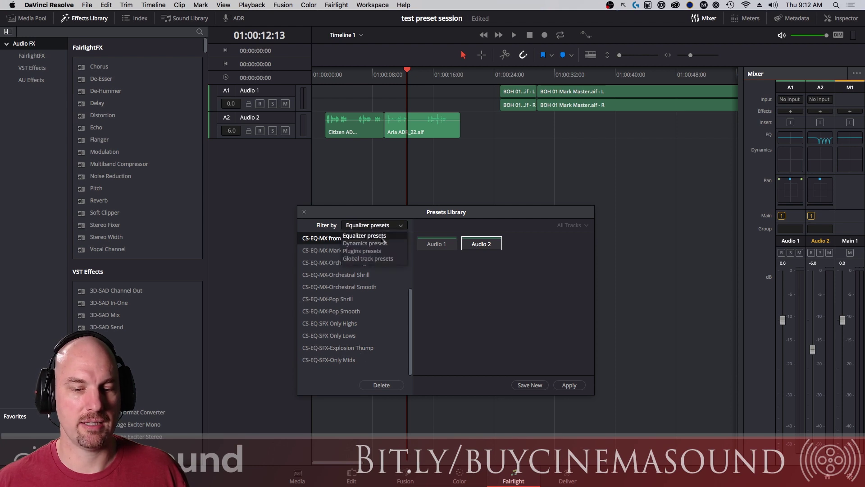
pyautogui.click(384, 243)
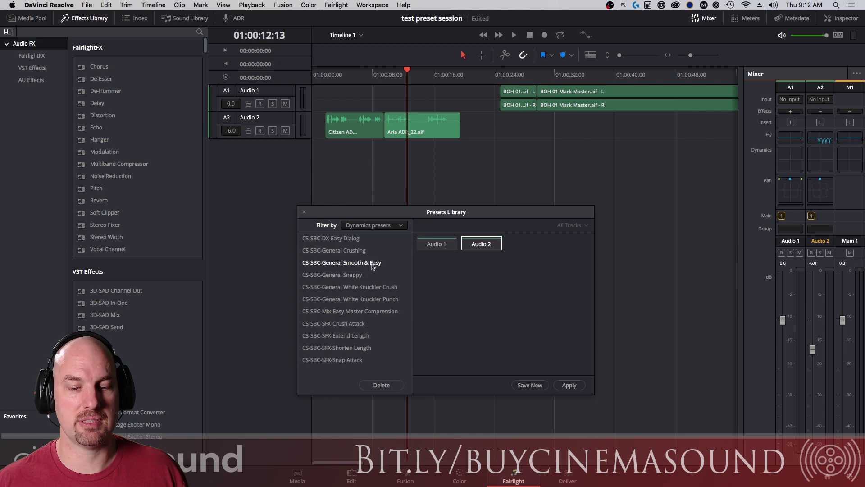
# Apply the CS-SBC-General Smooth & Easy preset to Audio 2 and play the Aria ADR_22.aif clip while viewing the track's Dynamics settings
pyautogui.click(379, 265)
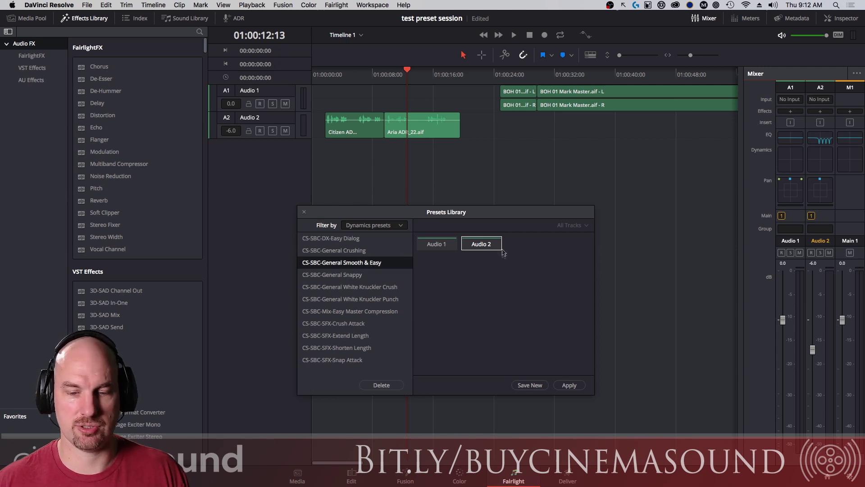
pyautogui.press('space')
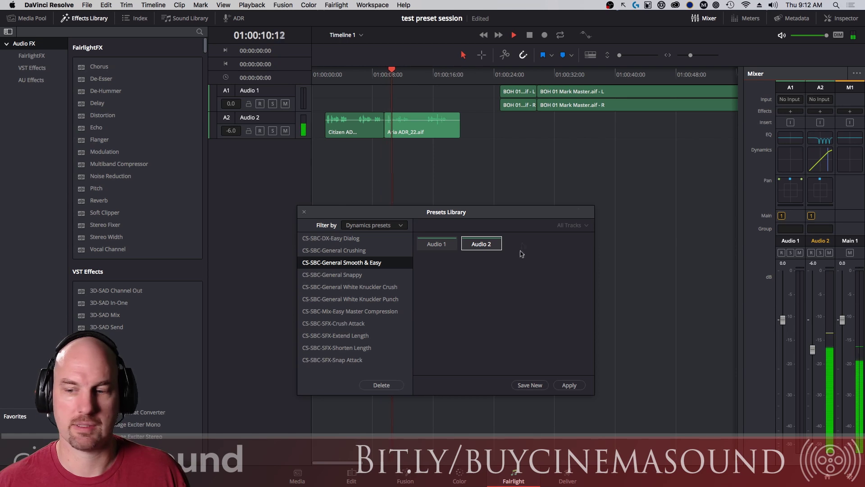
pyautogui.doubleClick(822, 166)
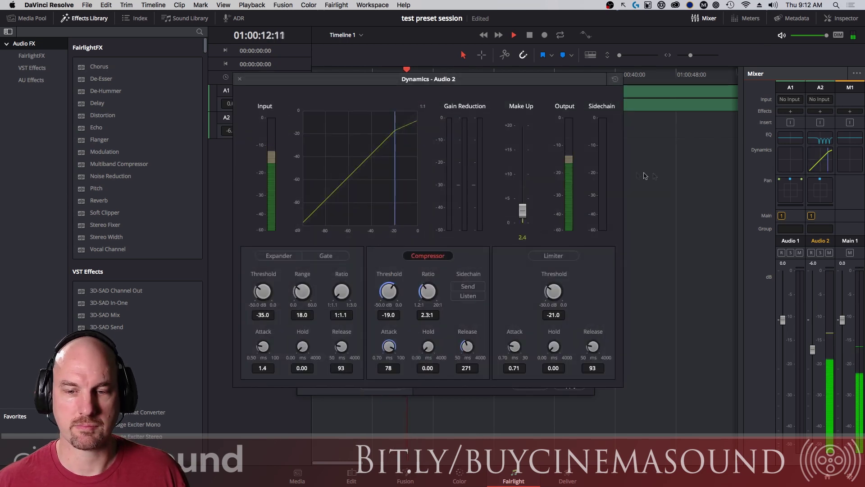
pyautogui.press('space')
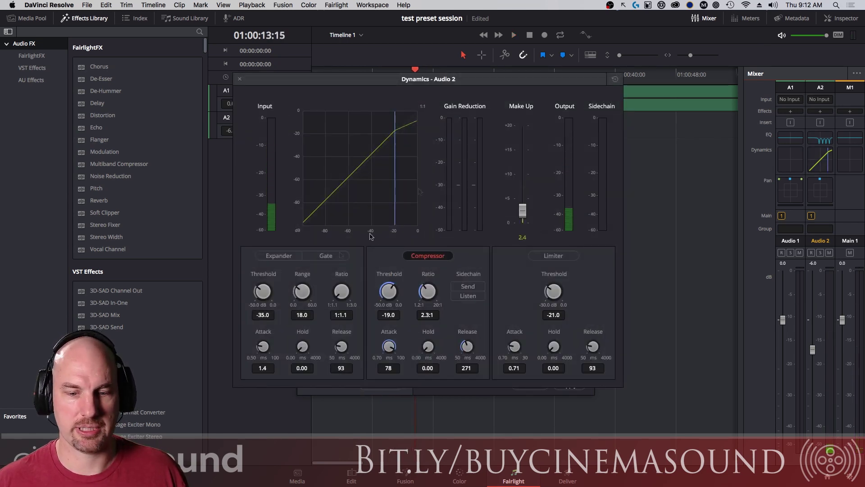
# Set Audio 2's compressor threshold to -31.9 dB, play the Aria ADR_22.aif clip with it, and close the Dynamics window
pyautogui.moveTo(386, 294); pyautogui.dragTo(366, 350)
pyautogui.press('space')
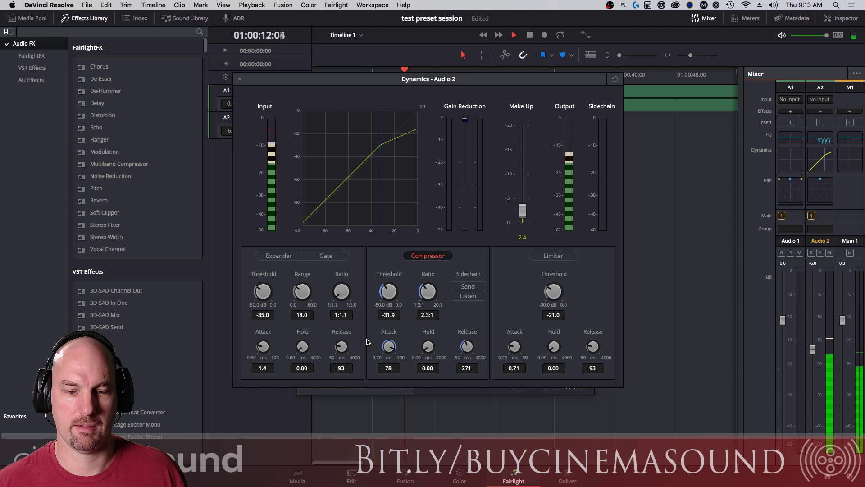
pyautogui.press('space')
pyautogui.press('space')
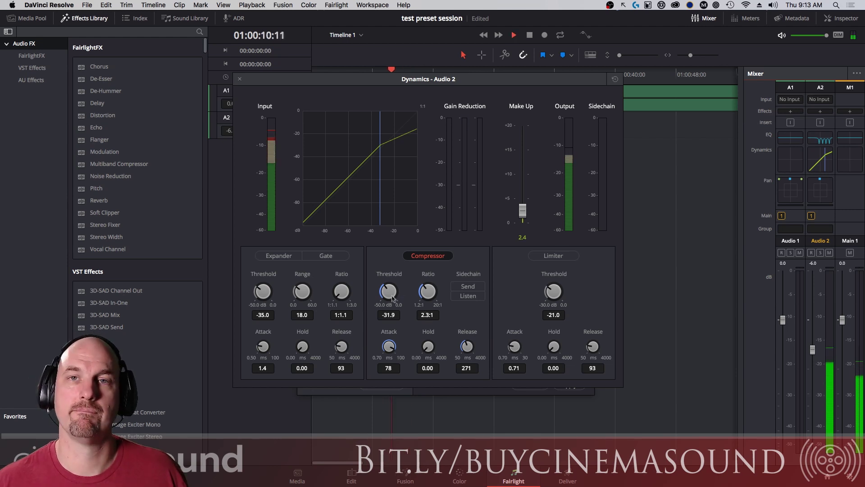
pyautogui.click(240, 78)
pyautogui.press('space')
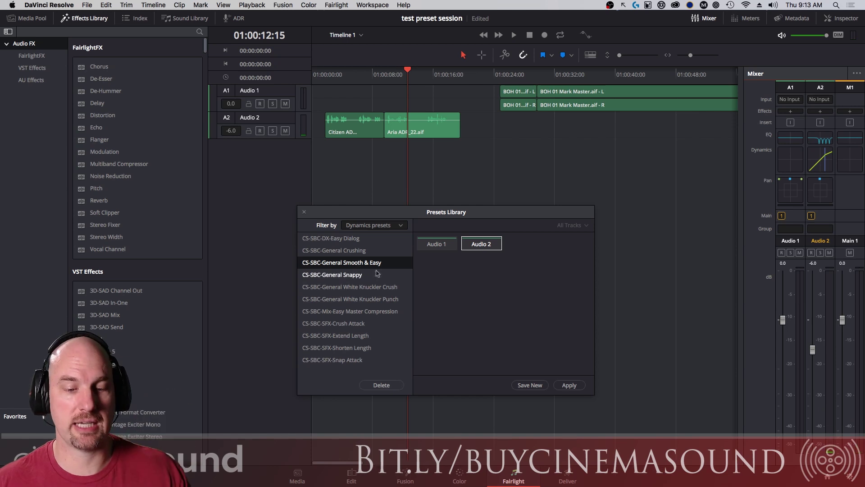
# Apply the CS-SBC-General Snappy preset to Audio 2 and play the Aria ADR_22.aif clip while viewing the track's Dynamics settings
pyautogui.click(354, 276)
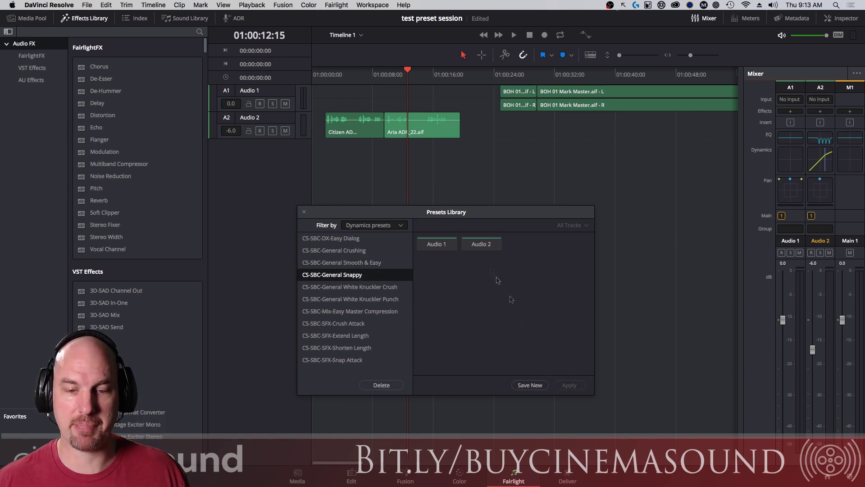
pyautogui.click(569, 384)
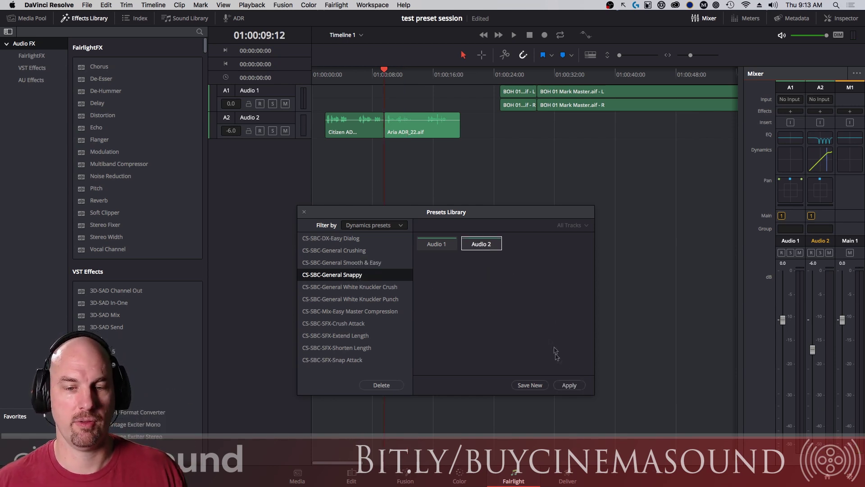
pyautogui.doubleClick(394, 274)
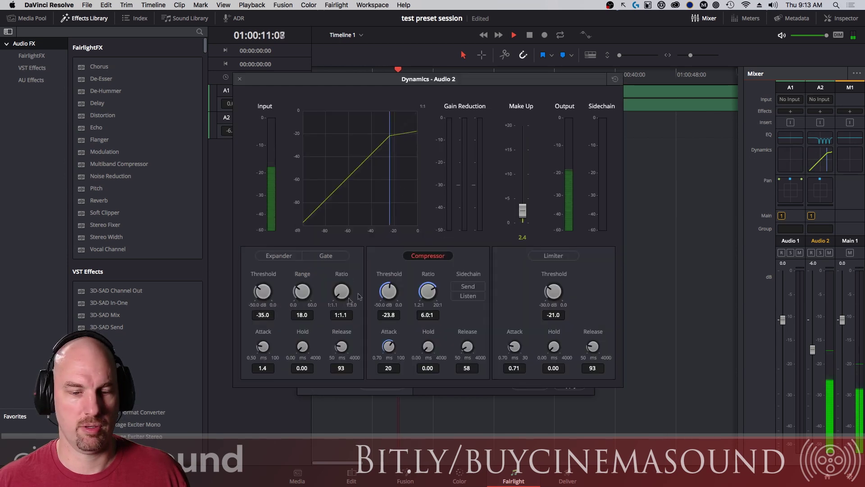
# Set Audio 2's compressor threshold to -33.0 dB, play the Aria ADR_22.aif clip with it, and close the Dynamics window
pyautogui.moveTo(388, 293); pyautogui.dragTo(371, 315)
pyautogui.moveTo(389, 291); pyautogui.dragTo(393, 303)
pyautogui.press('space')
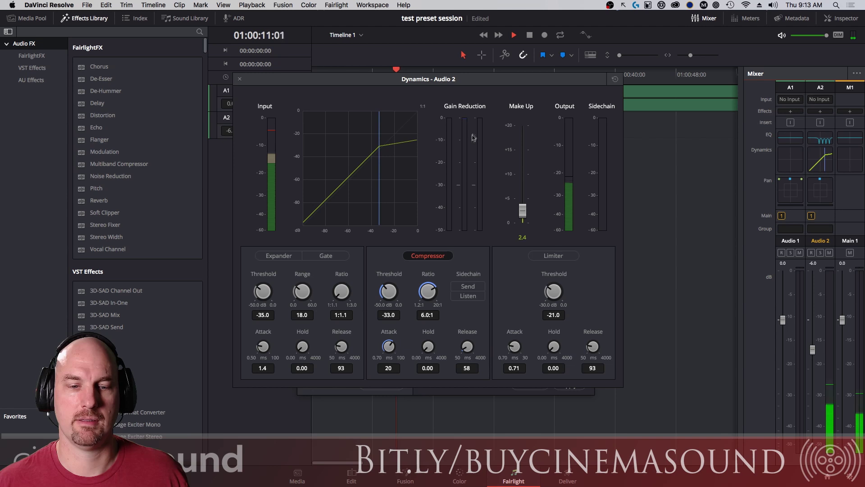
pyautogui.press('space')
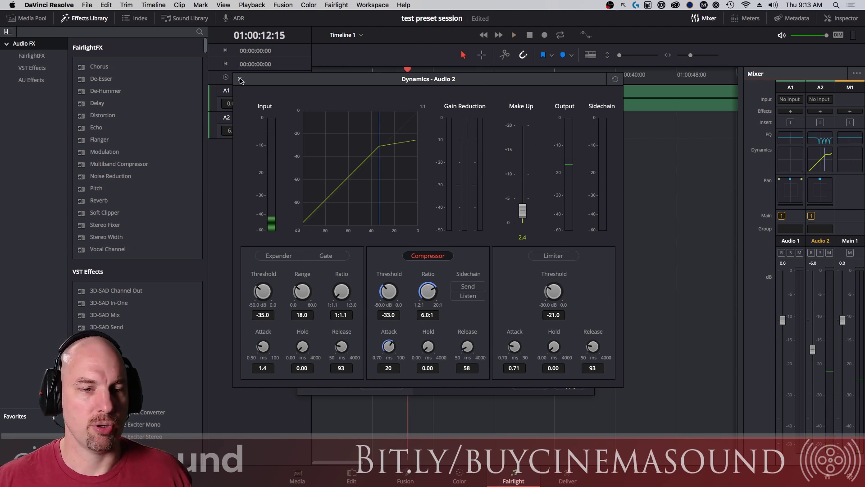
pyautogui.click(240, 79)
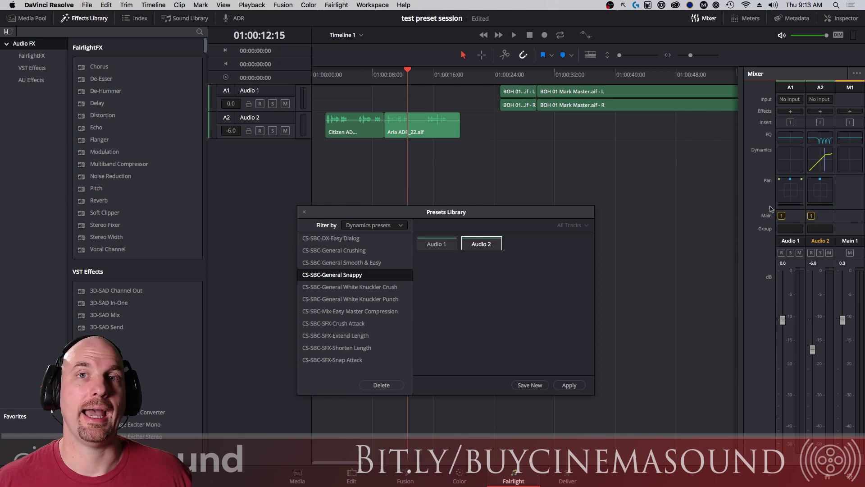
# Add a Multiband Compressor to the Aria ADR_22.aif clip and load its CS-Combo-Master-Easy Feature MB Compressor 2 preset
pyautogui.click(120, 164)
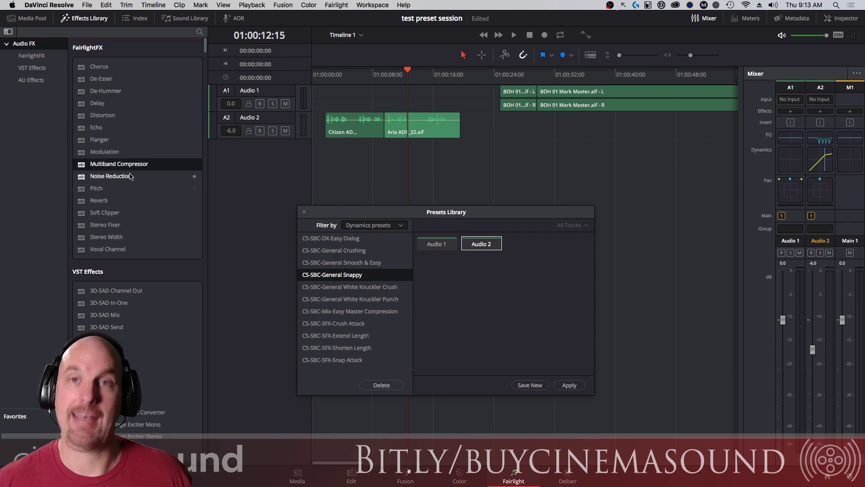
pyautogui.click(304, 211)
pyautogui.moveTo(121, 166); pyautogui.dragTo(426, 124)
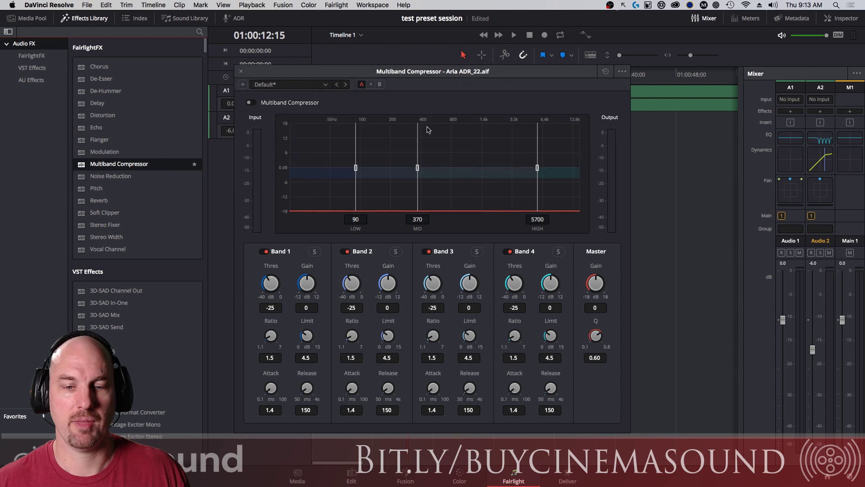
pyautogui.click(326, 85)
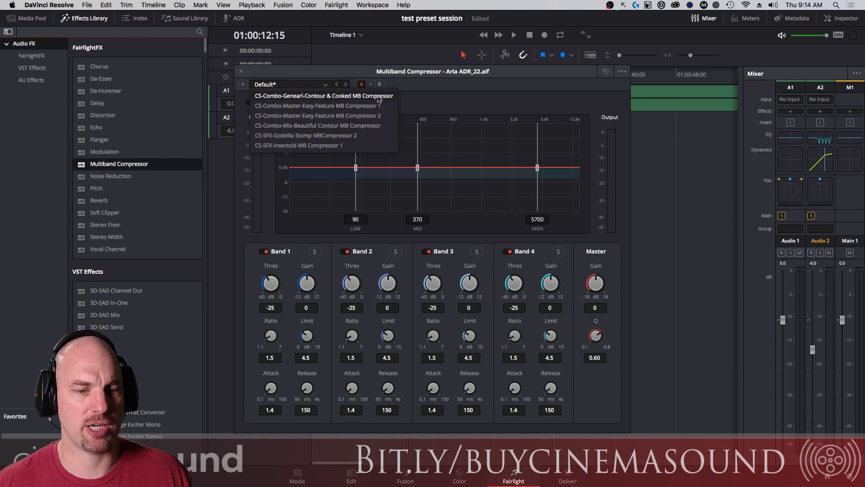
pyautogui.click(367, 116)
# Play the Aria ADR_22.aif clip with the Multiband Compressor in view and close the effect window
pyautogui.moveTo(399, 72); pyautogui.dragTo(319, 167)
pyautogui.click(393, 128)
pyautogui.moveTo(397, 146); pyautogui.dragTo(425, 142)
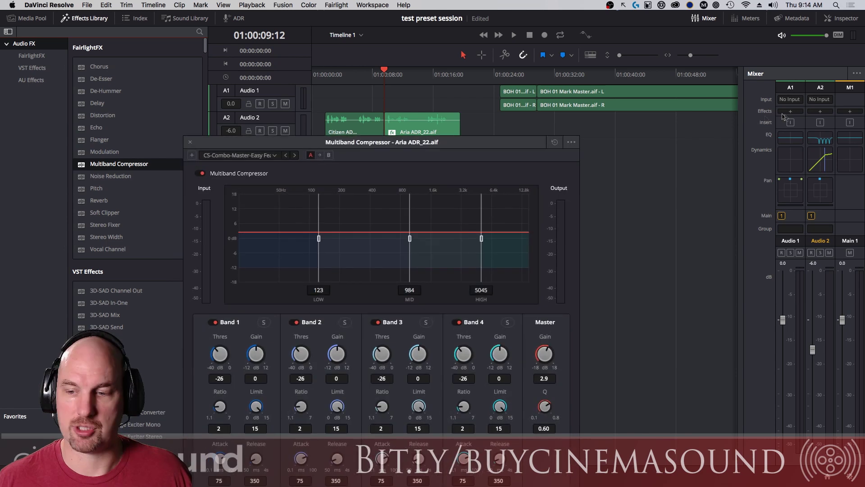
pyautogui.press('space')
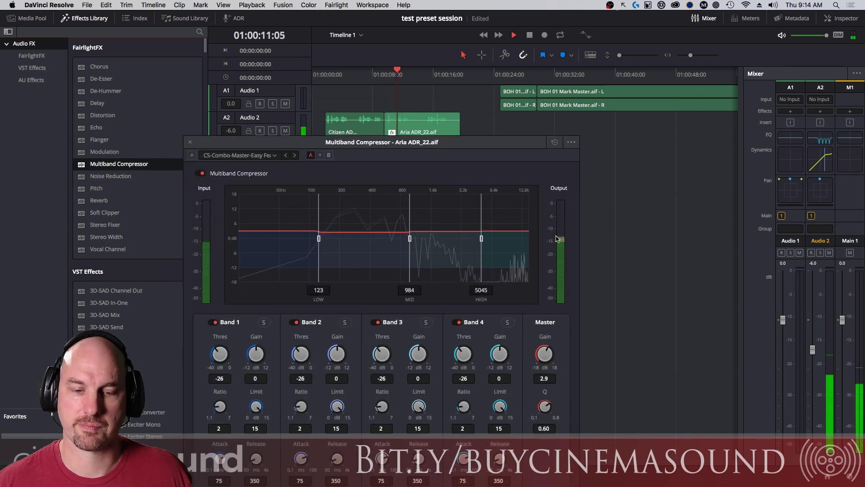
pyautogui.press('space')
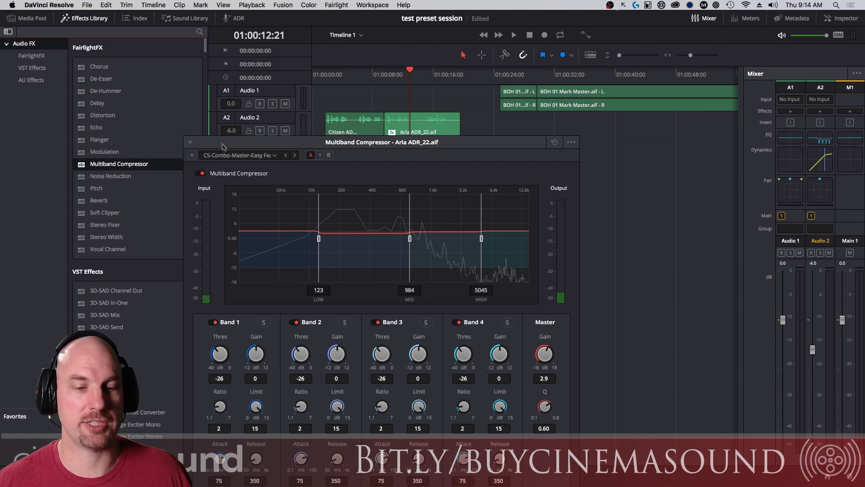
pyautogui.click(191, 143)
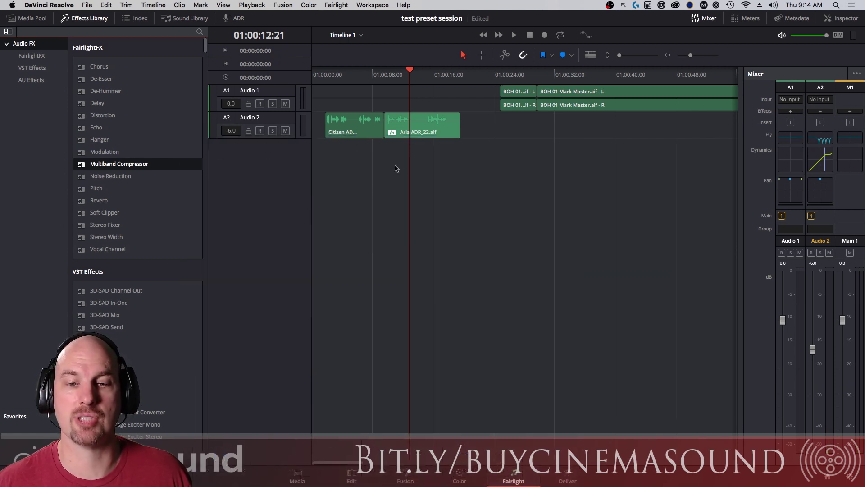
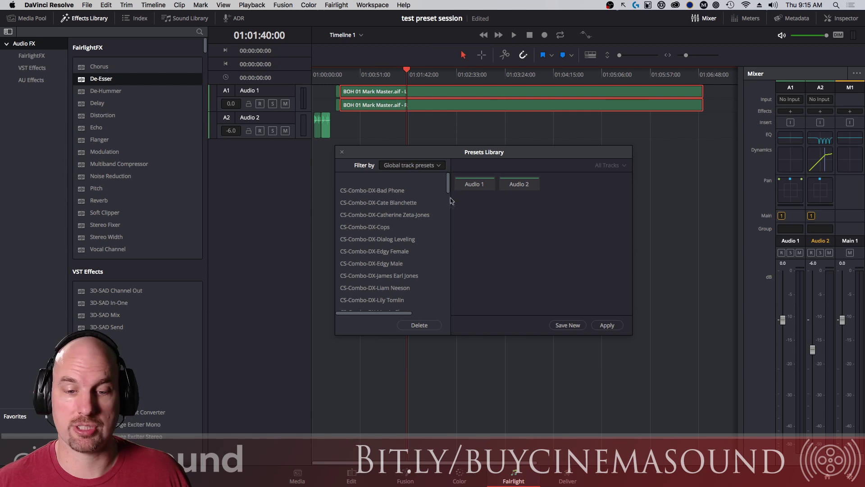
# Apply the CS-Combo-General-Control global track preset to Audio 1
pyautogui.moveTo(446, 189); pyautogui.dragTo(448, 226)
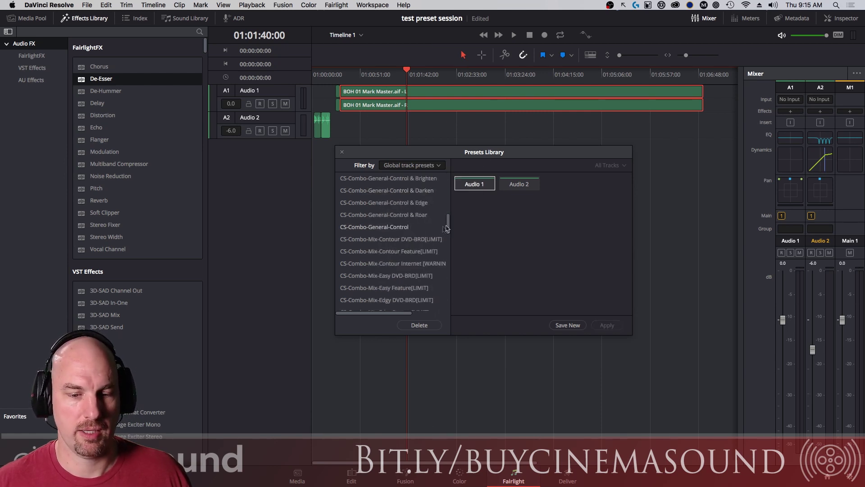
pyautogui.click(384, 228)
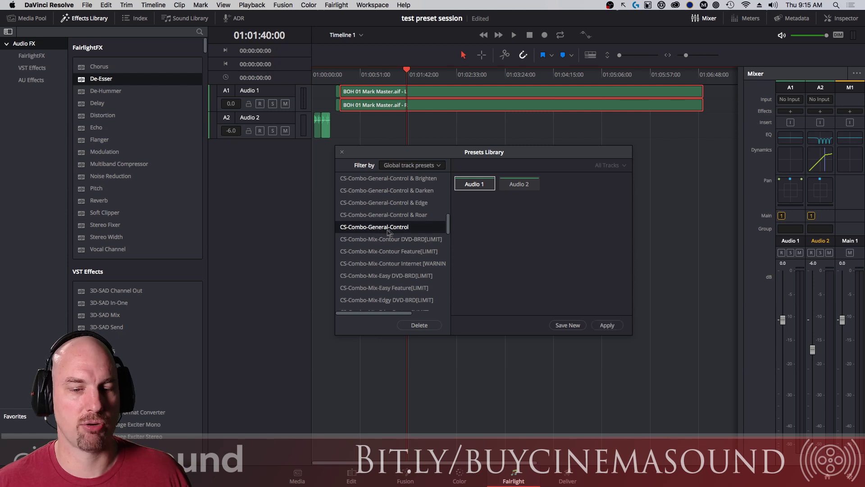
pyautogui.click(607, 325)
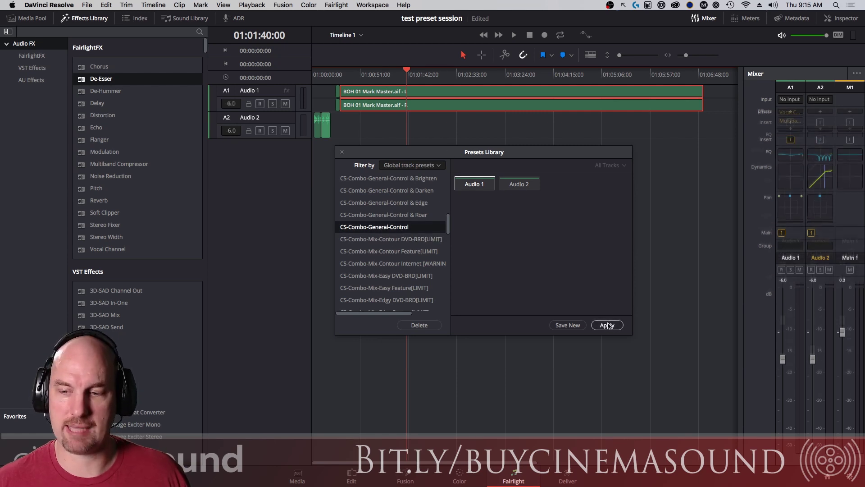
# View Audio 1's Vocal Channel and Multiband Compressor settings and play the BOH 01 Mark Master.aif music with the compressor in view
pyautogui.click(791, 113)
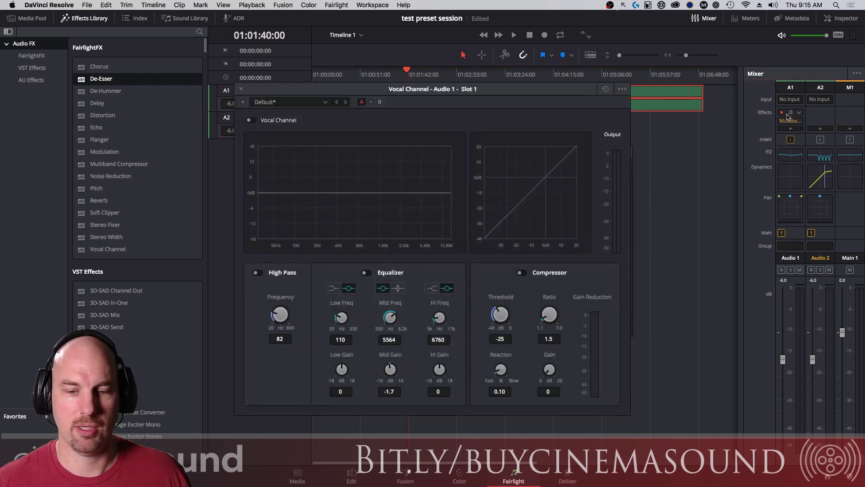
pyautogui.click(790, 122)
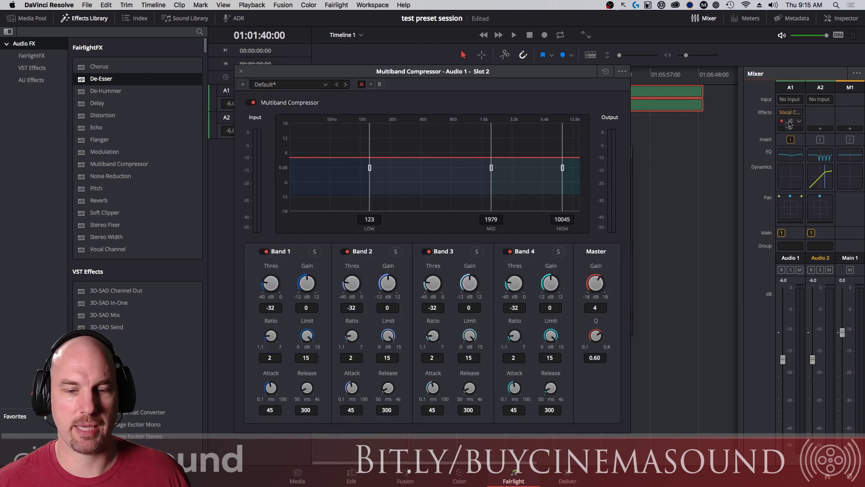
pyautogui.press('space')
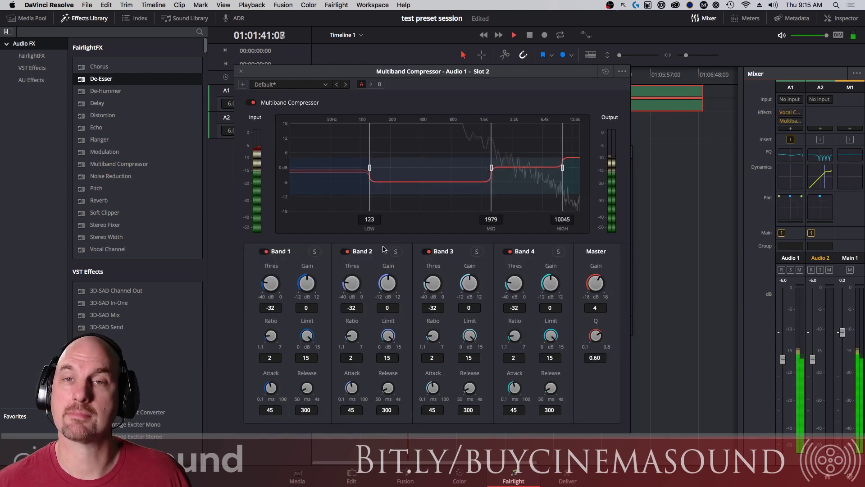
pyautogui.moveTo(433, 71); pyautogui.dragTo(607, 86)
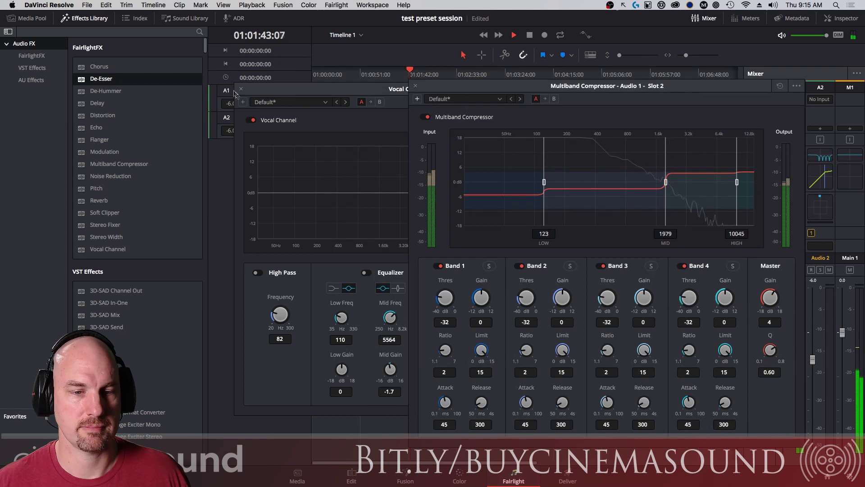
pyautogui.click(241, 92)
pyautogui.click(237, 69)
pyautogui.moveTo(491, 85); pyautogui.dragTo(349, 75)
pyautogui.press('space')
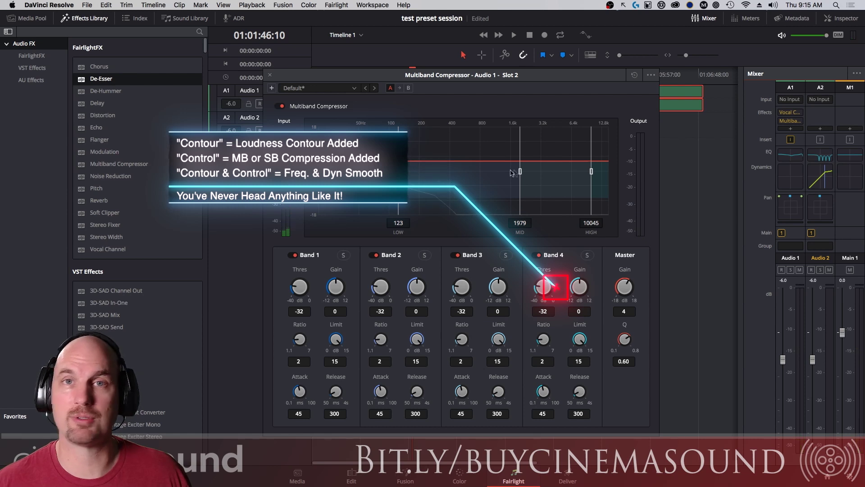
# Examine Audio 1's Equalizer curve and close the Equalizer and Multiband Compressor windows
pyautogui.click(791, 156)
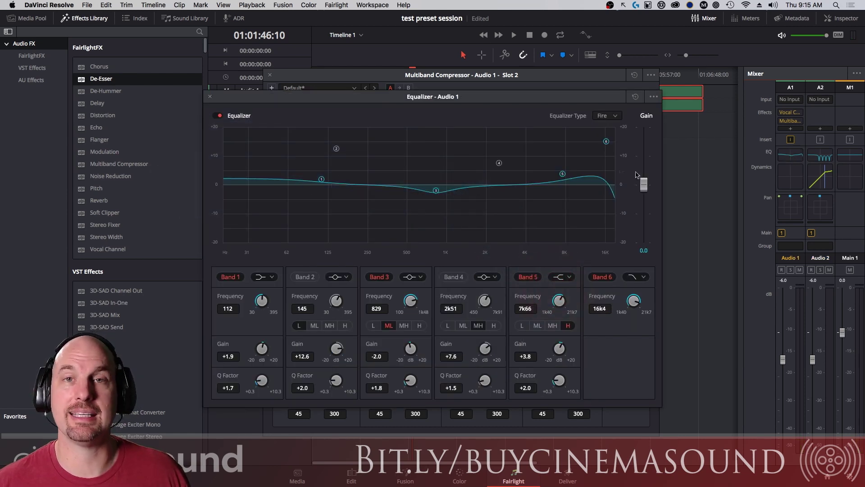
pyautogui.click(210, 98)
pyautogui.click(269, 75)
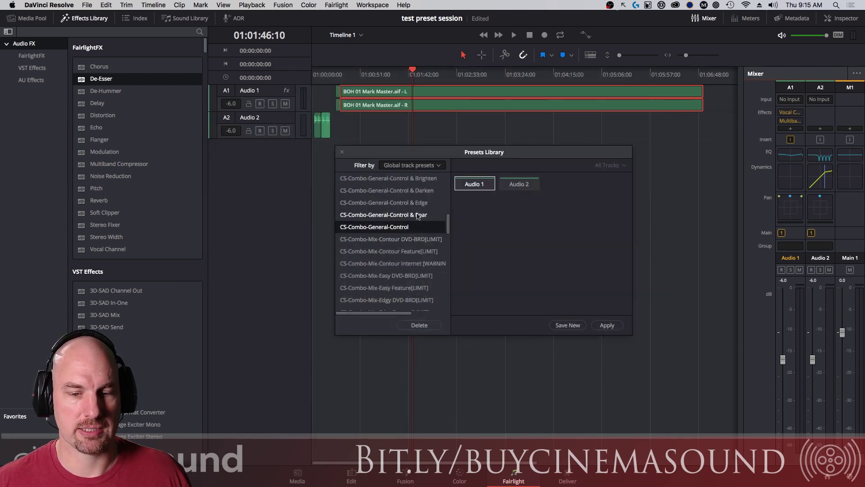
# Apply the CS-Combo-General-Contour global track preset to Audio 1 and play the BOH 01 Mark Master.aif music
pyautogui.moveTo(447, 225); pyautogui.dragTo(446, 217)
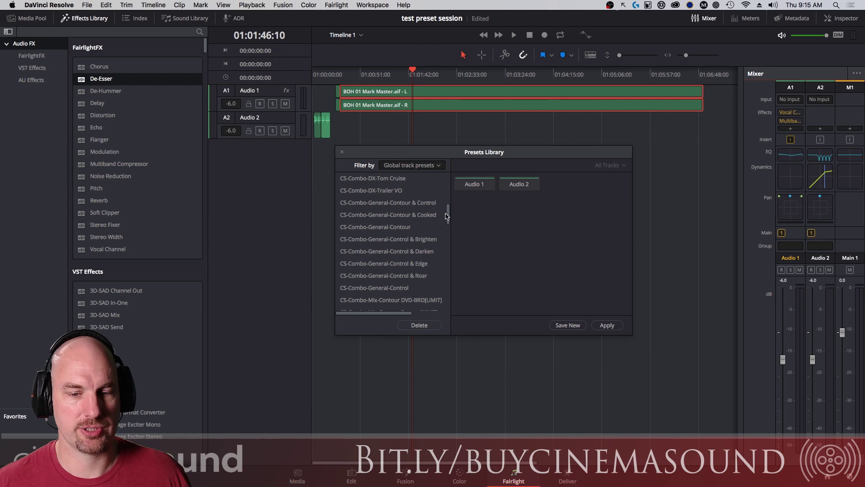
pyautogui.click(419, 228)
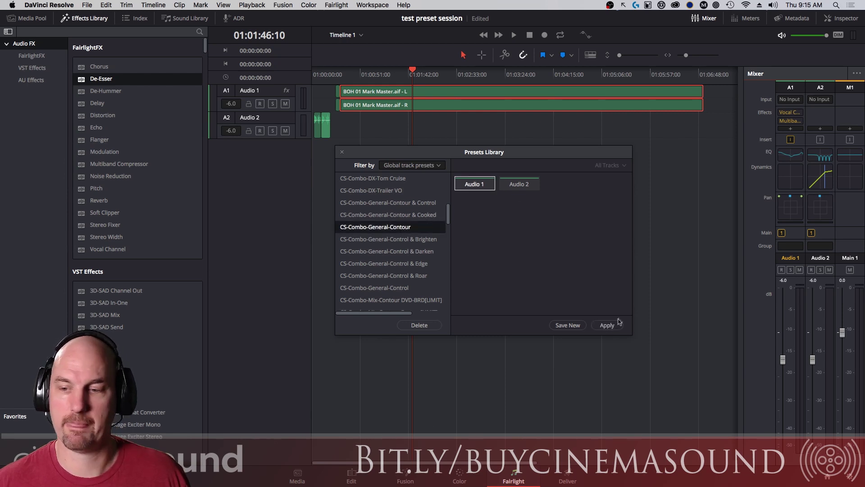
pyautogui.press('space')
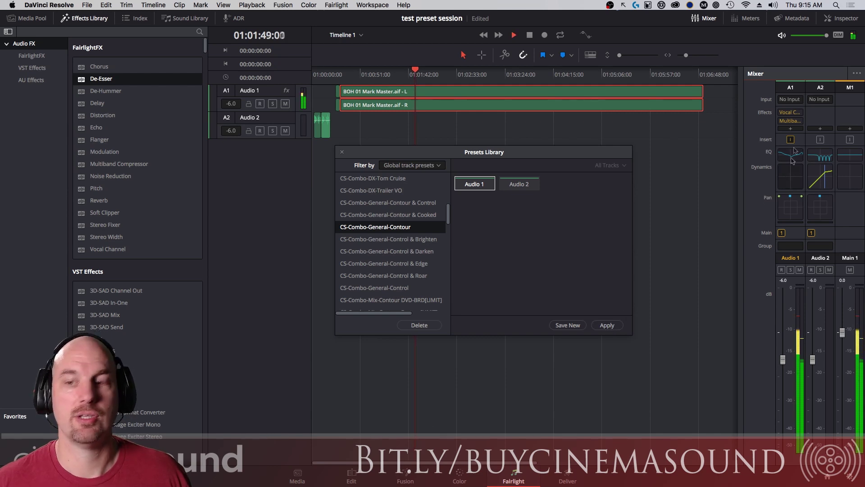
pyautogui.moveTo(790, 122)
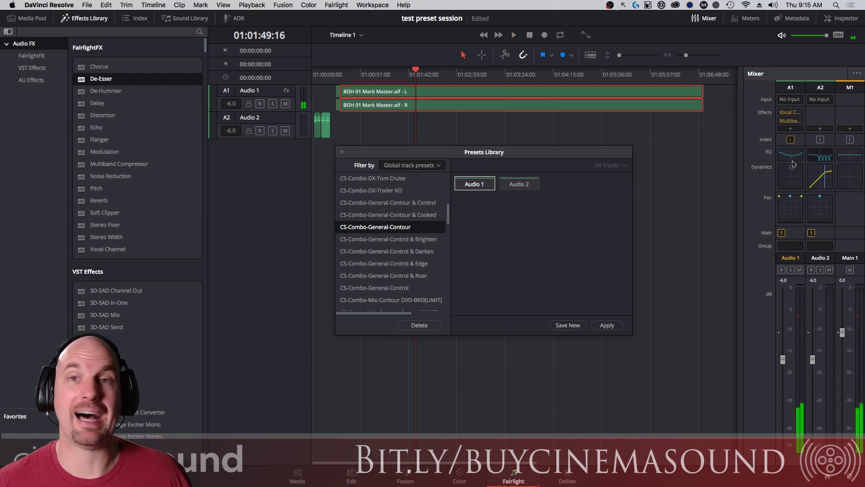
# Apply the CS-Combo-General-Control & Brighten preset to Audio 1 and view the track's Equalizer curve during playback
pyautogui.click(410, 241)
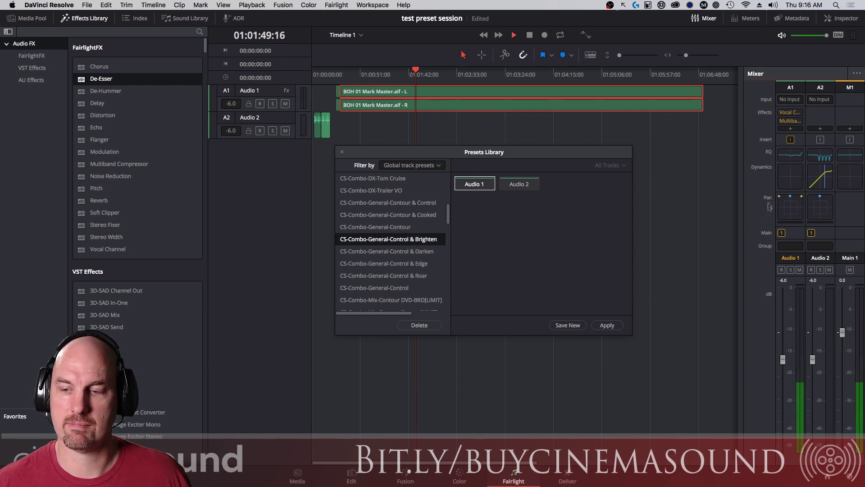
pyautogui.click(790, 155)
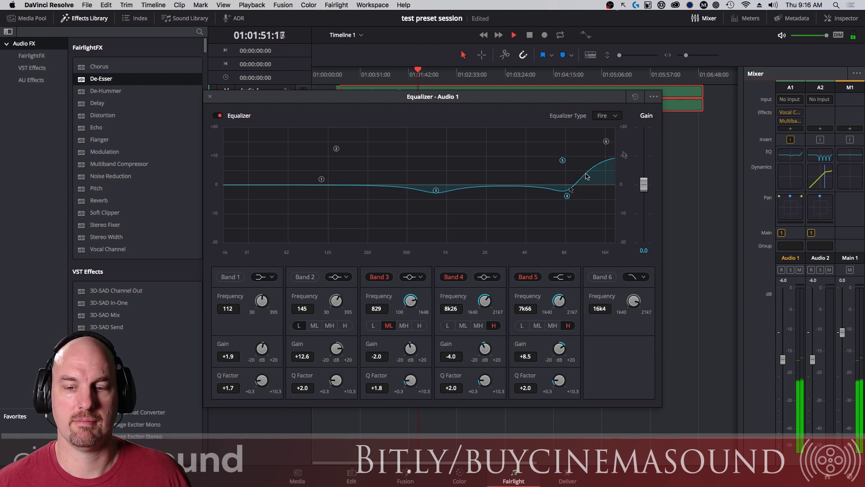
pyautogui.click(210, 97)
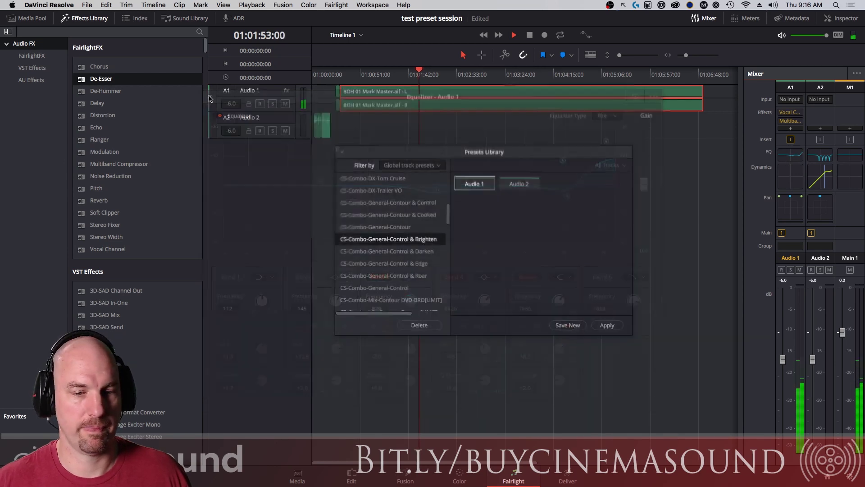
# Apply the CS-Combo-General-Control & Darken, Control & Edge and Control & Roar presets to Audio 1 in turn while the music plays
pyautogui.click(404, 253)
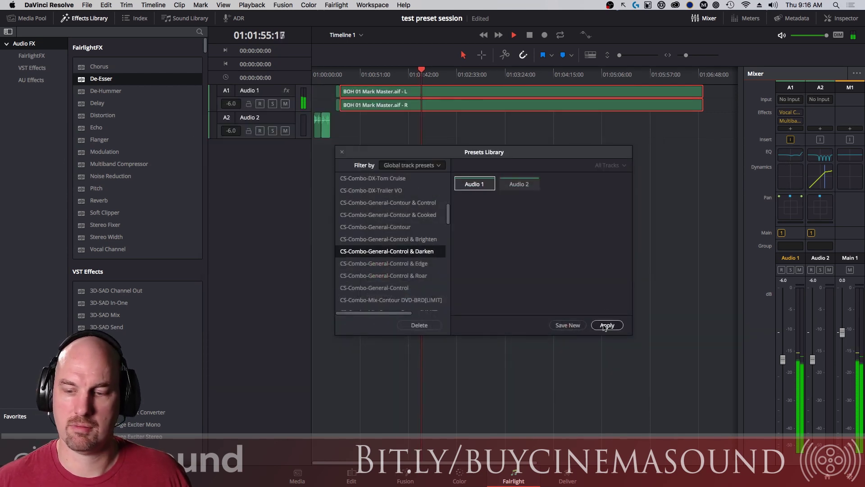
pyautogui.click(419, 264)
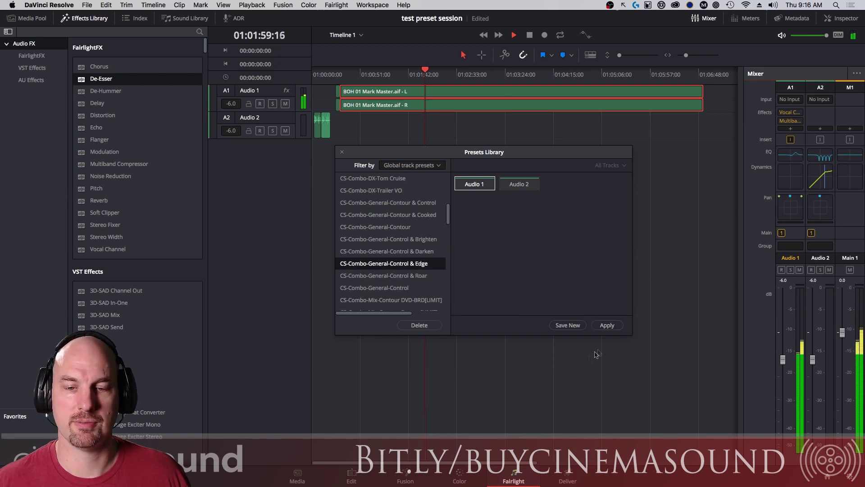
pyautogui.click(387, 275)
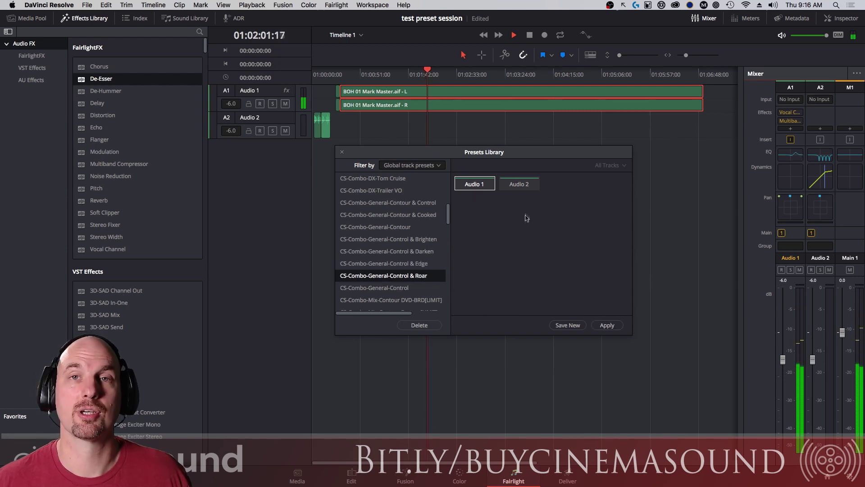
pyautogui.click(606, 324)
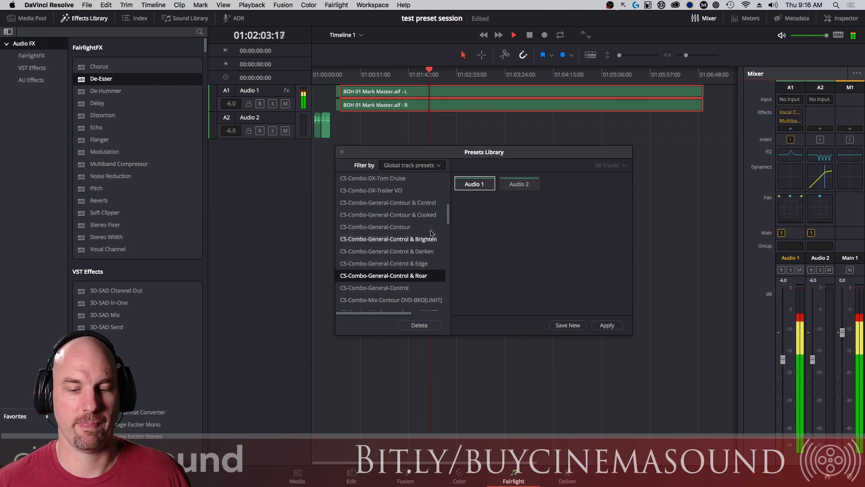
# Apply the CS-Combo-General-Control global track preset to Audio 1 while the music plays
pyautogui.moveTo(448, 217); pyautogui.dragTo(448, 227)
pyautogui.click(374, 227)
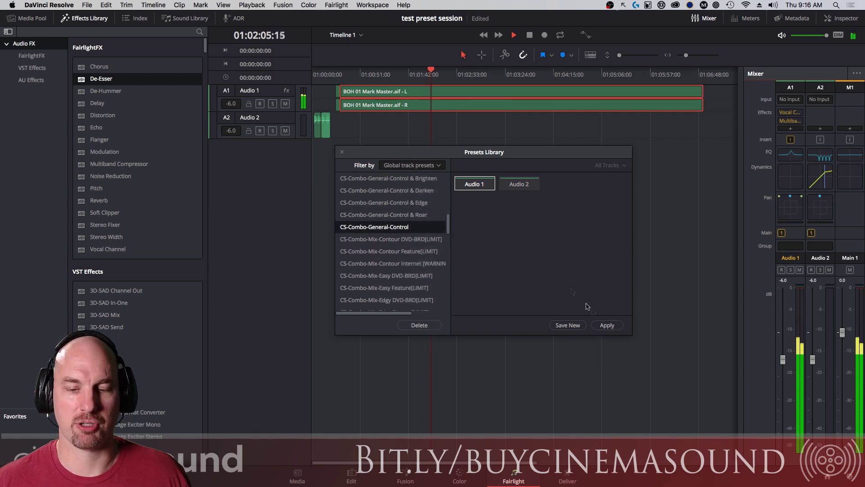
pyautogui.click(607, 326)
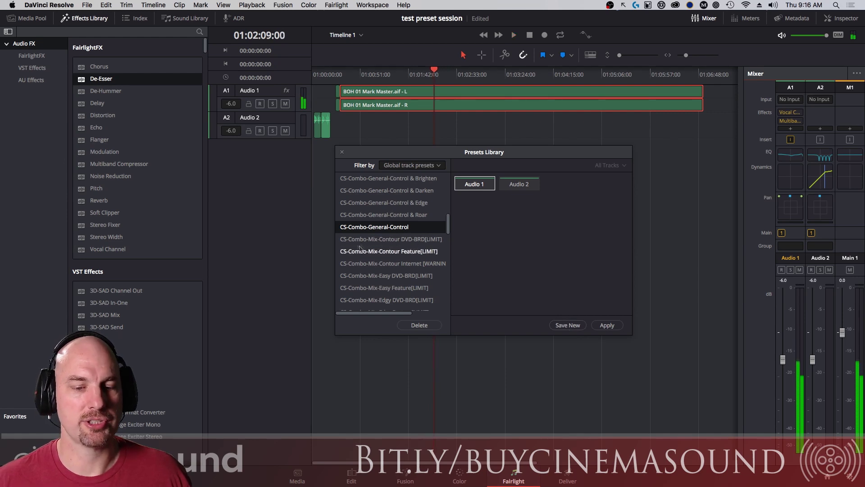
# Apply the CS-Combo-Mix-Contour DVD-BRD[LIMIT] preset to Audio 1, check its Vocal Channel effect, and play the music
pyautogui.click(379, 242)
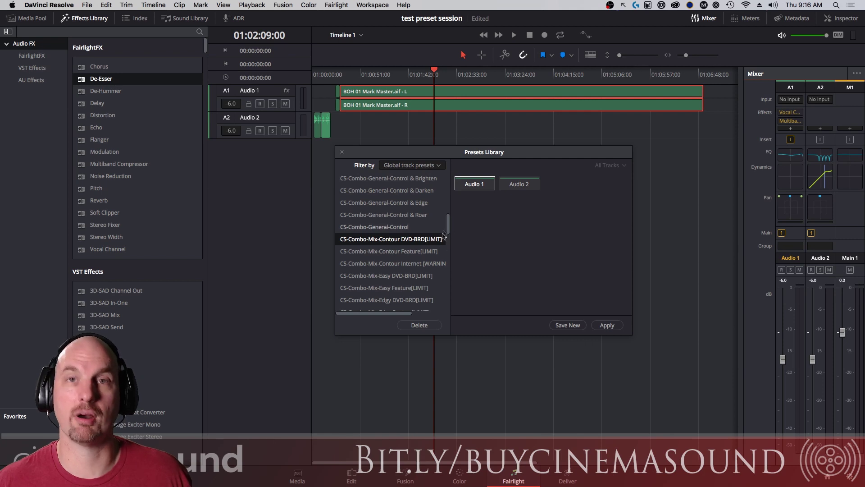
pyautogui.click(608, 326)
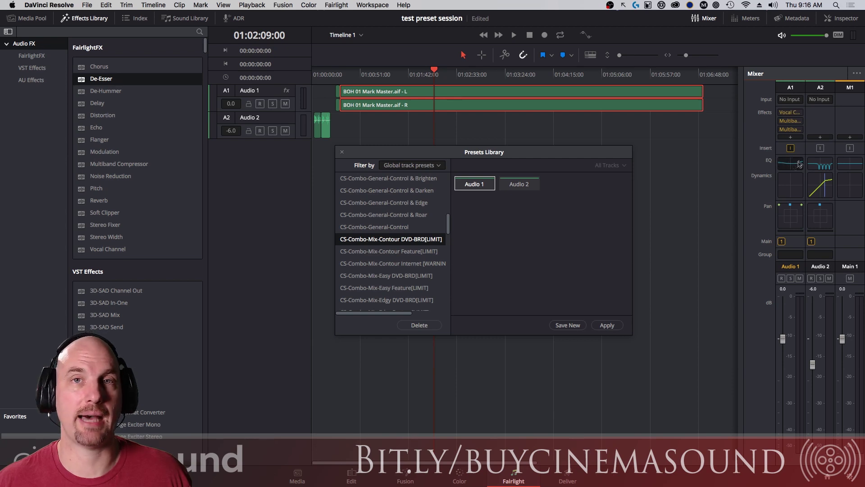
pyautogui.click(790, 115)
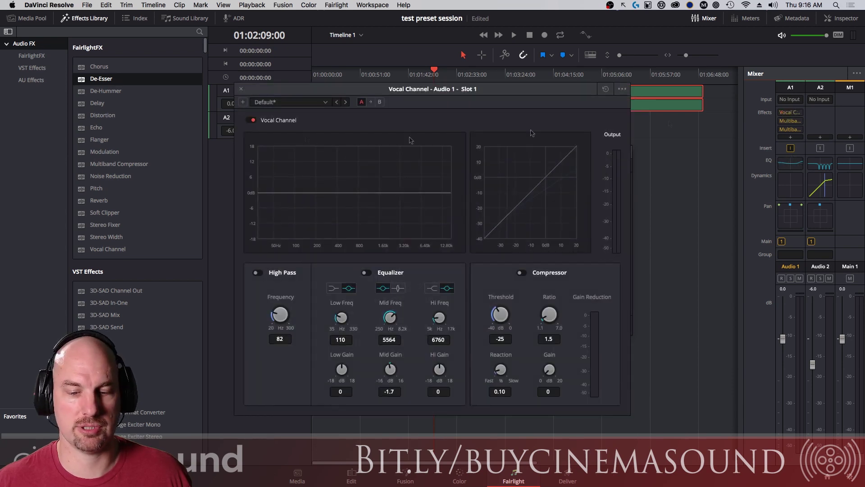
pyautogui.click(242, 90)
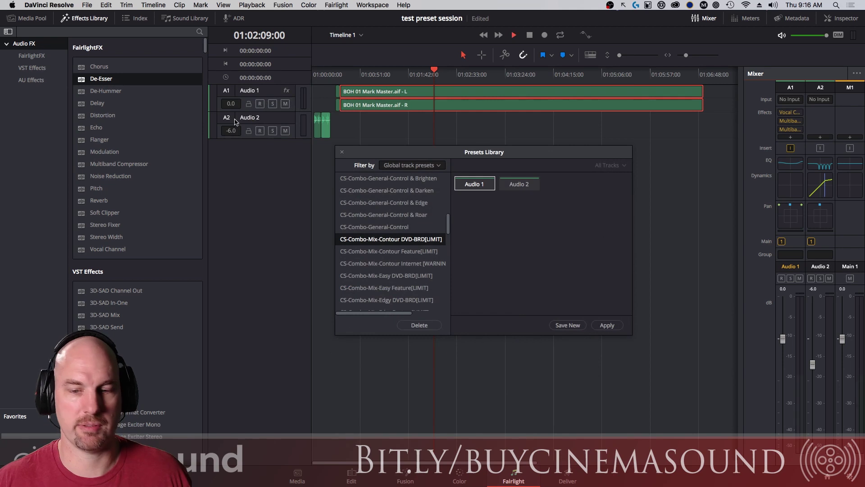
pyautogui.press('space')
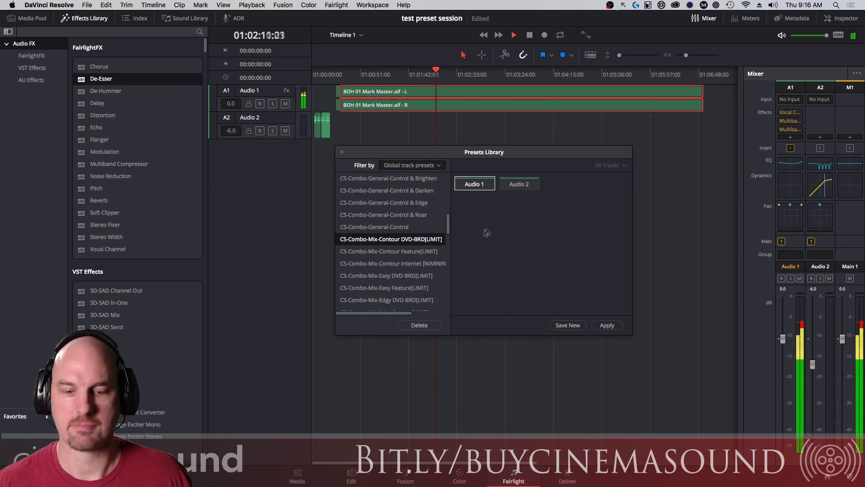
# Choose the CS-Combo-Mix-Contour Feature[LIMIT] preset for Audio 1, pausing the music and resuming playback
pyautogui.click(439, 251)
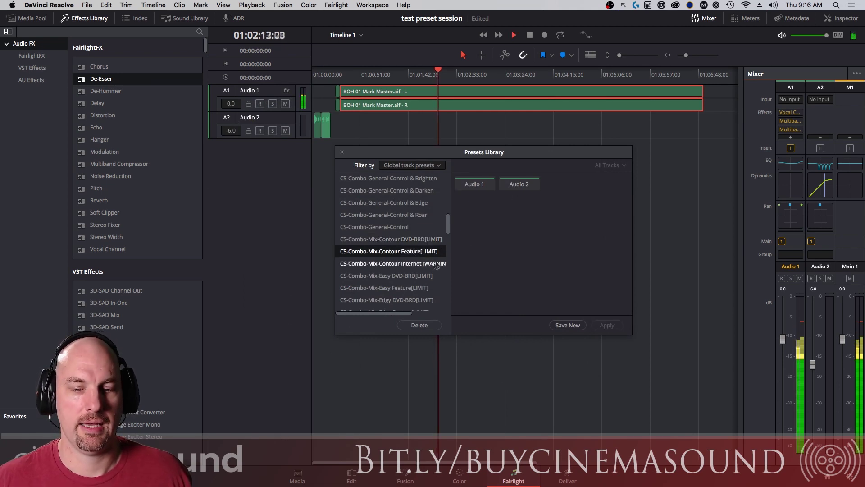
pyautogui.press('space')
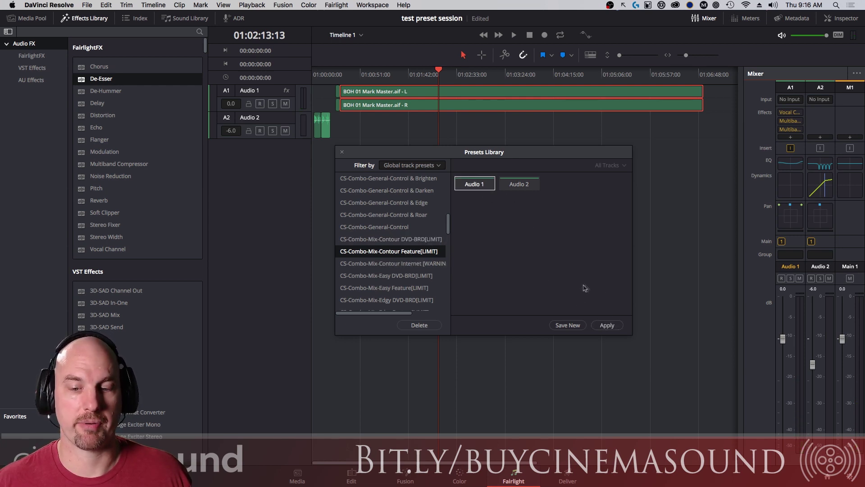
pyautogui.press('space')
# Apply the CS-Combo-Mix-Easy DVD-BRD[LIMIT] preset to Audio 1 during playback
pyautogui.moveTo(447, 223); pyautogui.dragTo(447, 235)
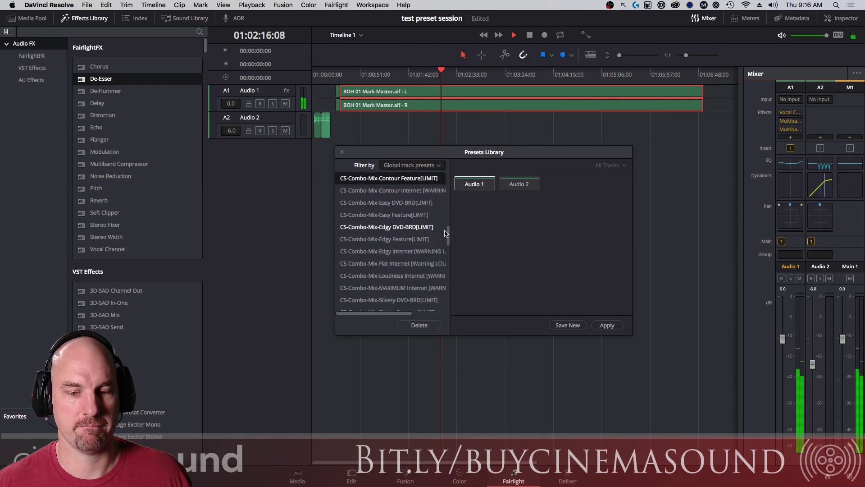
pyautogui.click(396, 204)
pyautogui.click(607, 325)
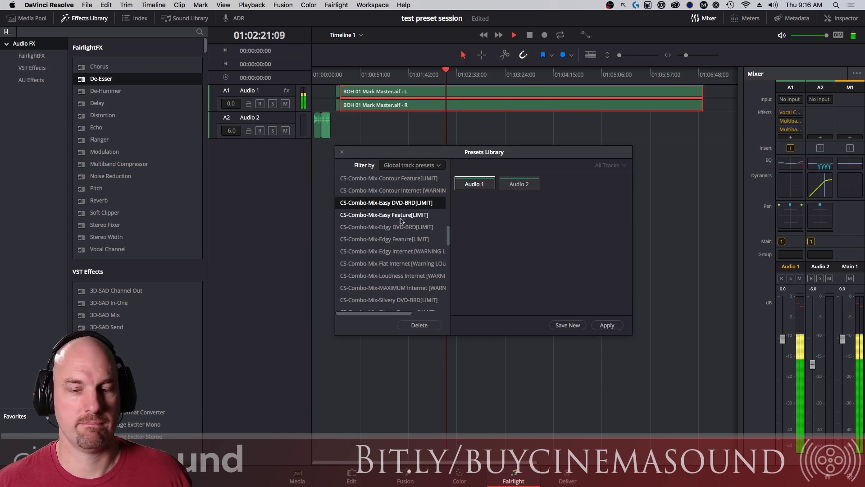
# Examine the band settings of Audio 1's two Multiband Compressors in slots 2 and 3, and close both windows
pyautogui.moveTo(792, 123)
pyautogui.press('space')
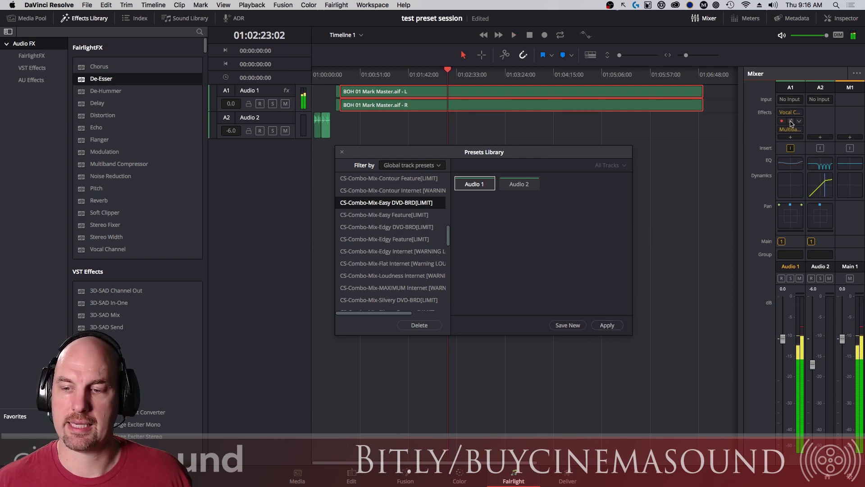
pyautogui.click(791, 121)
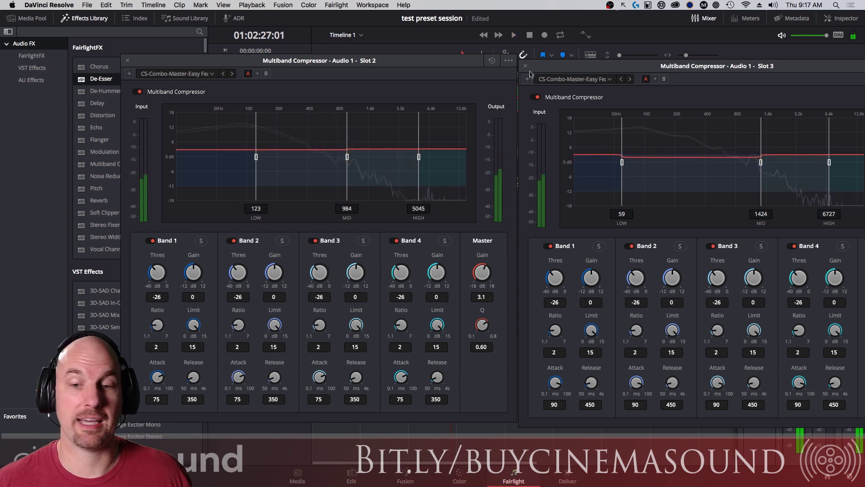
pyautogui.click(127, 60)
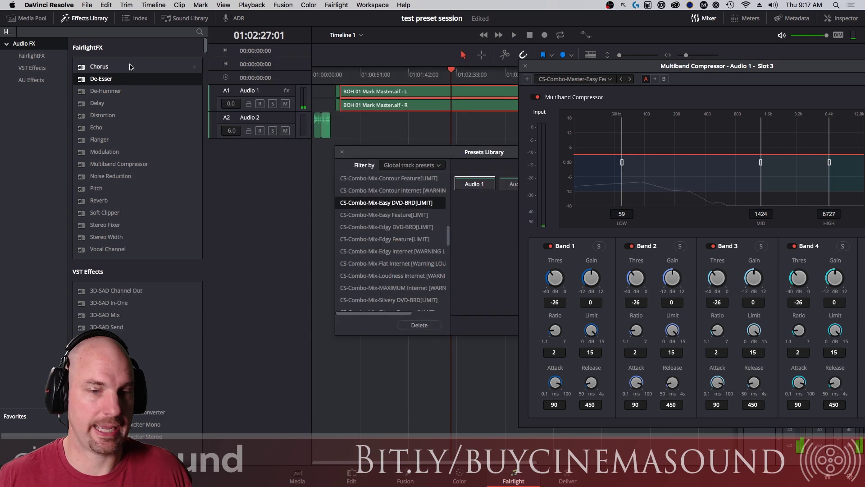
pyautogui.click(525, 67)
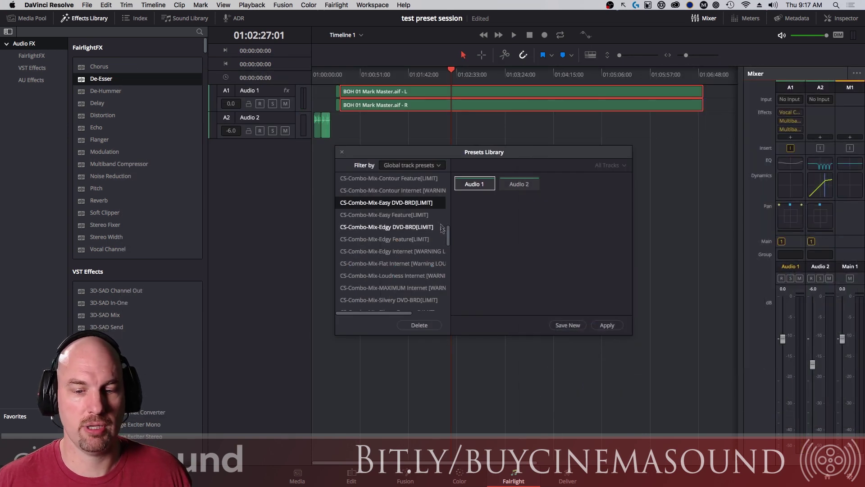
# Apply the CS-Combo-MX-Beautiful Contour preset to Audio 1 and play the music
pyautogui.scroll(-2, 447, 239)
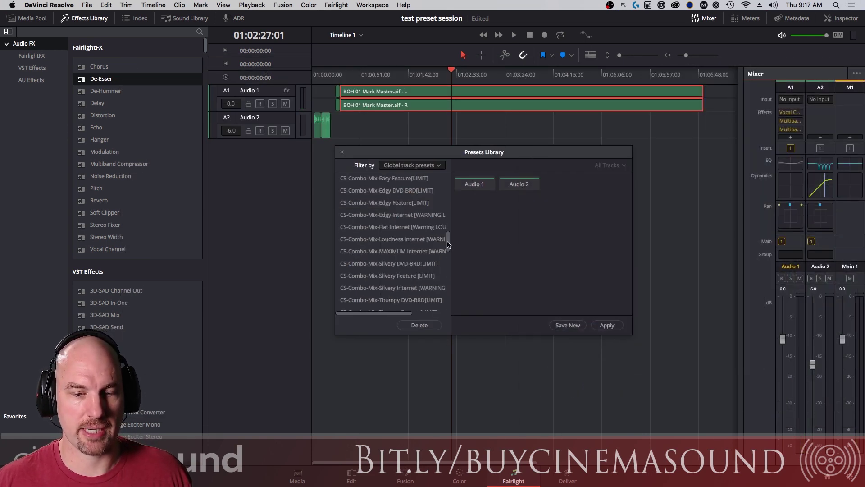
pyautogui.moveTo(447, 244); pyautogui.dragTo(448, 267)
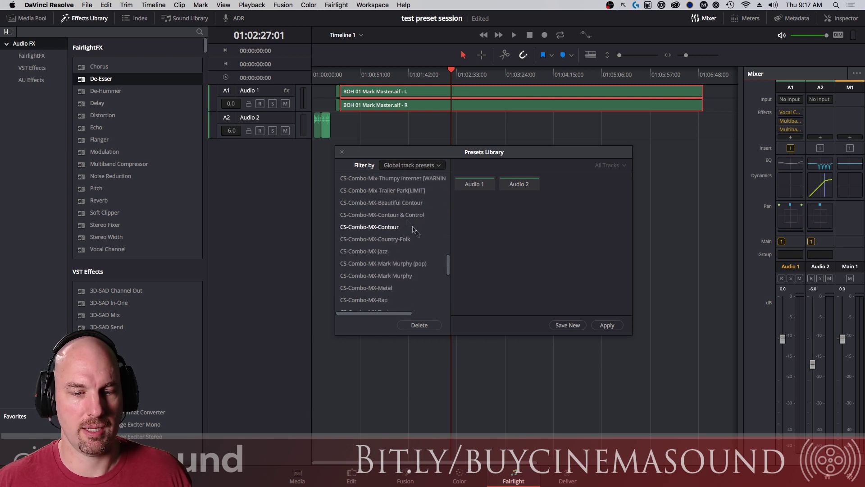
pyautogui.click(399, 203)
pyautogui.click(608, 325)
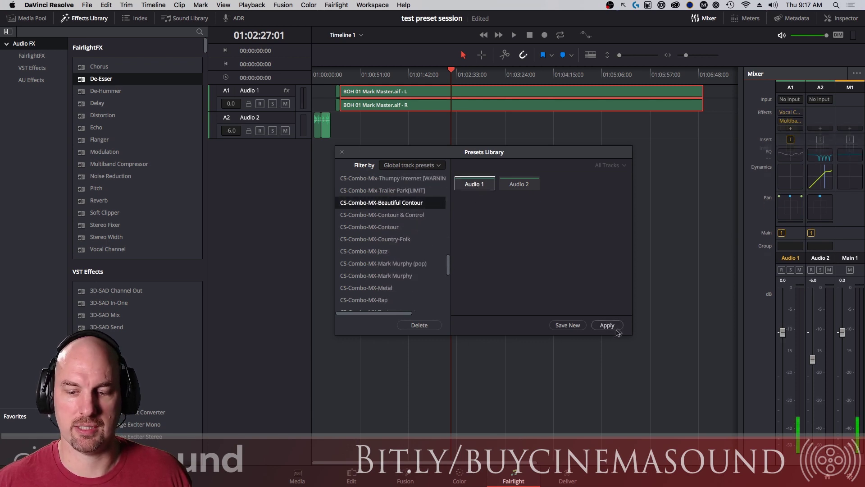
pyautogui.press('space')
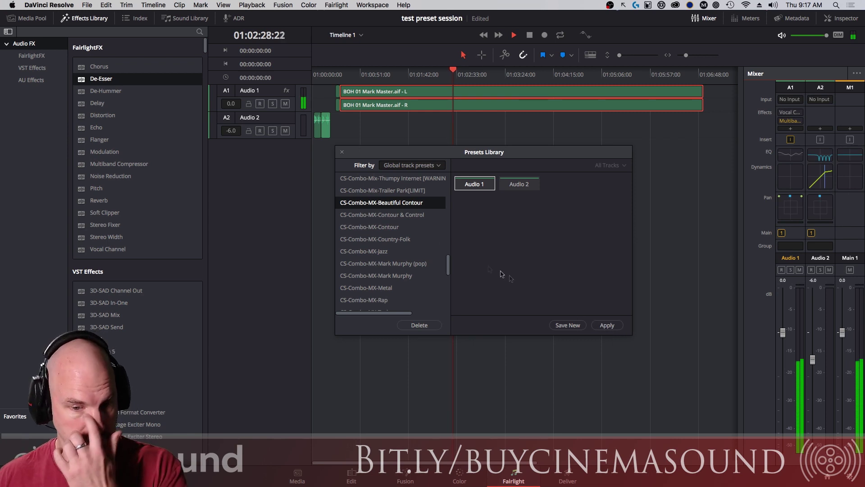
# Audition the CS-Combo-MX-Contour & Control, Contour, Country-Folk and Jazz presets in turn on Audio 1's music
pyautogui.click(382, 215)
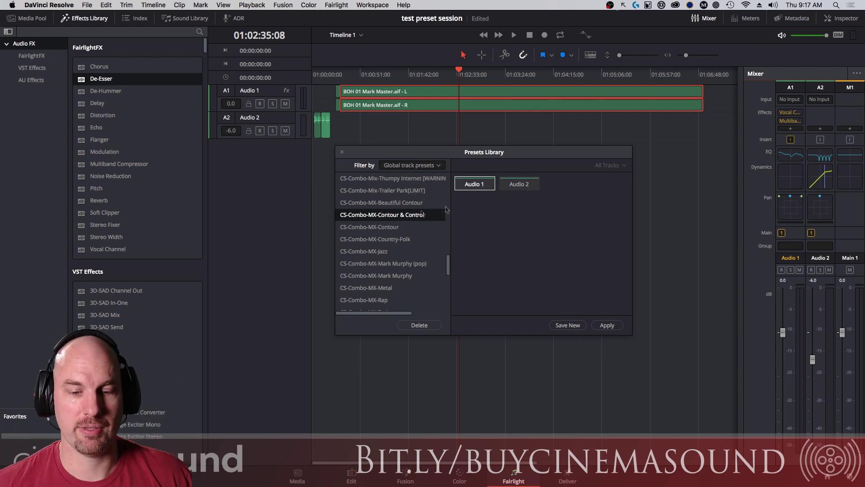
pyautogui.press('space')
pyautogui.press('Down')
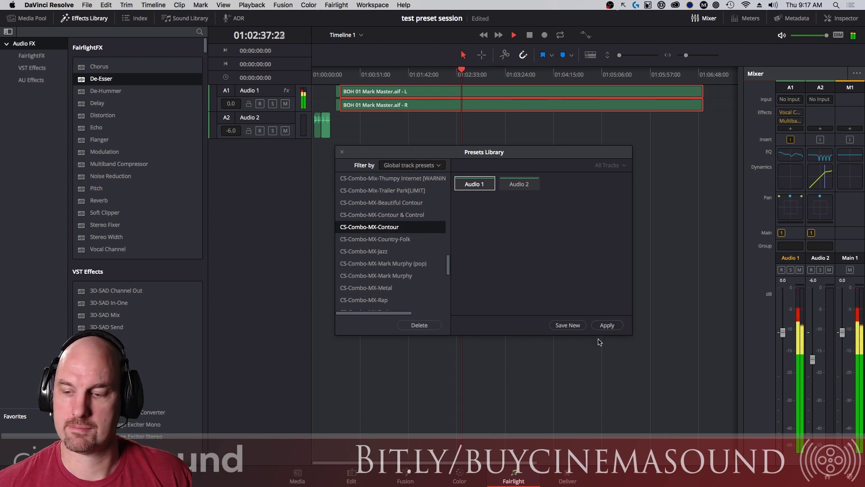
pyautogui.press('Down')
pyautogui.click(607, 324)
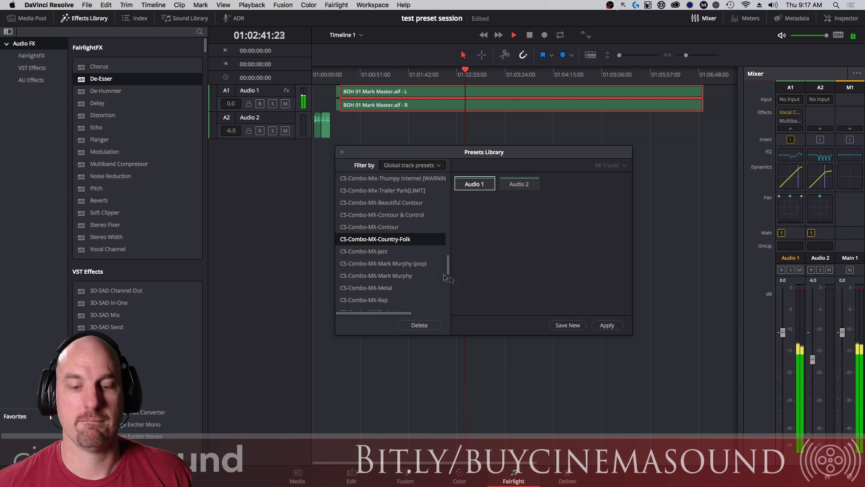
pyautogui.press('Down')
pyautogui.click(606, 324)
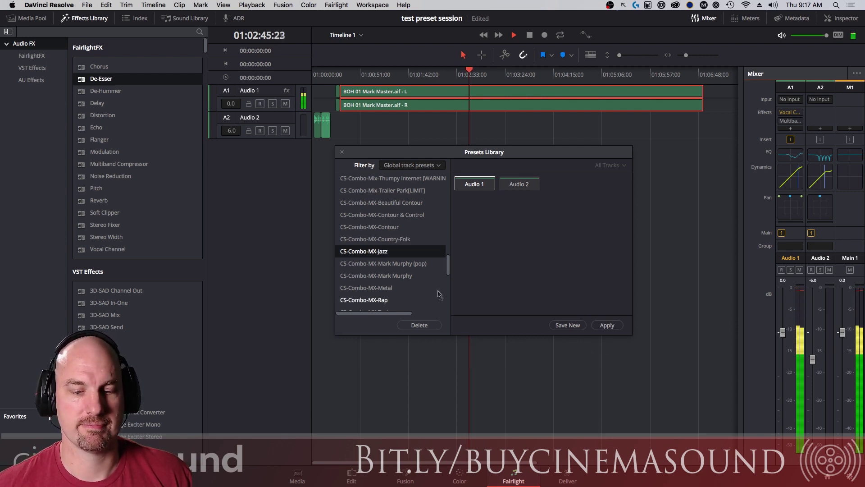
# Apply the CS-Combo-MX-Mark Murphy preset to Audio 1, stop playback, and view the track's Equalizer curve
pyautogui.click(404, 277)
pyautogui.click(615, 325)
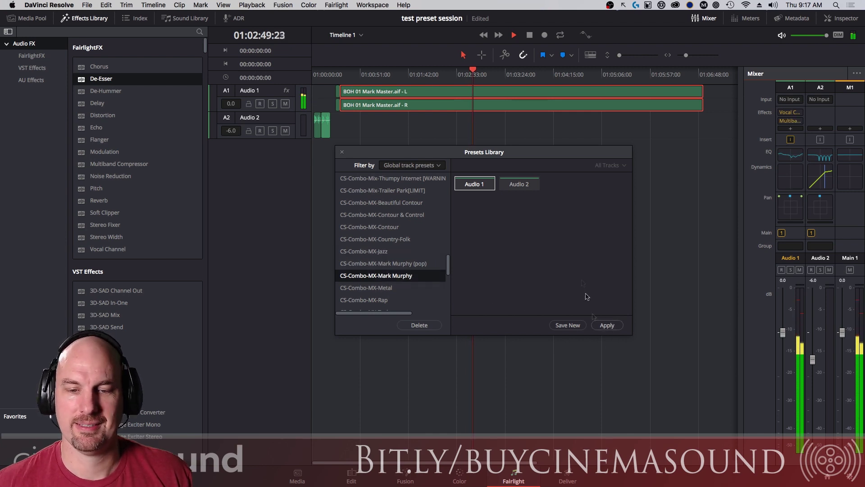
pyautogui.press('space')
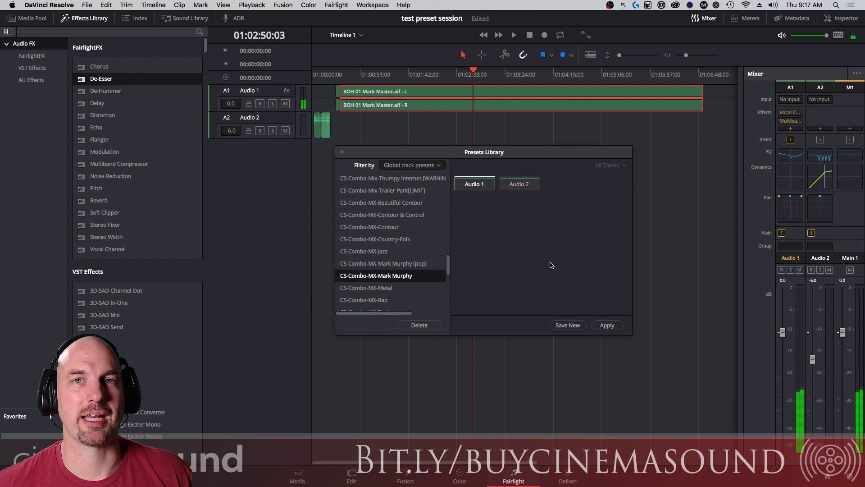
pyautogui.doubleClick(792, 157)
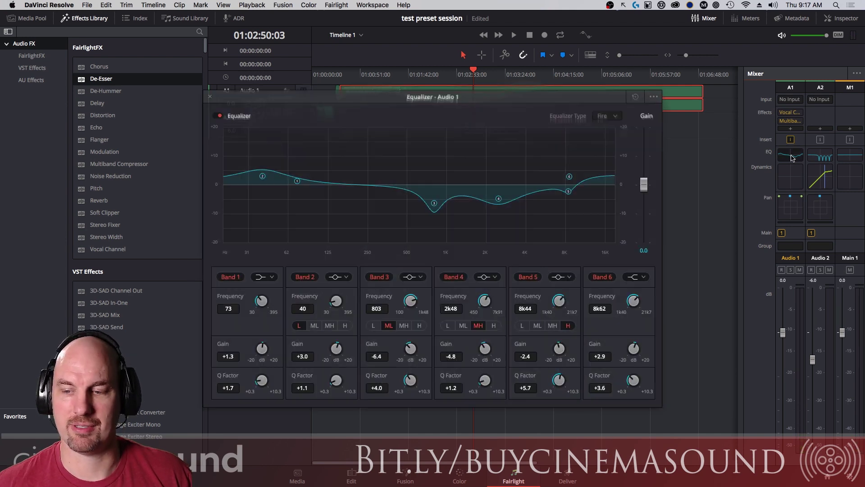
pyautogui.click(211, 97)
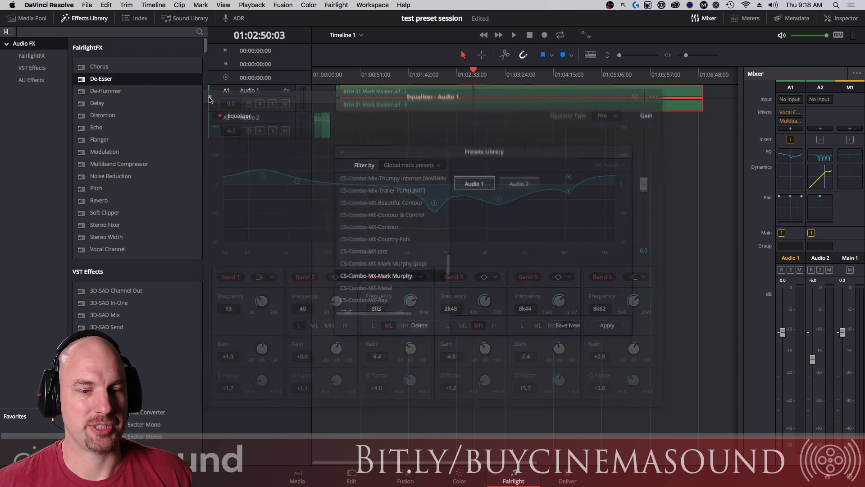
# Resume playback and apply the CS-Combo-MX-Mark Murphy (pop) preset
pyautogui.press('space')
pyautogui.click(418, 264)
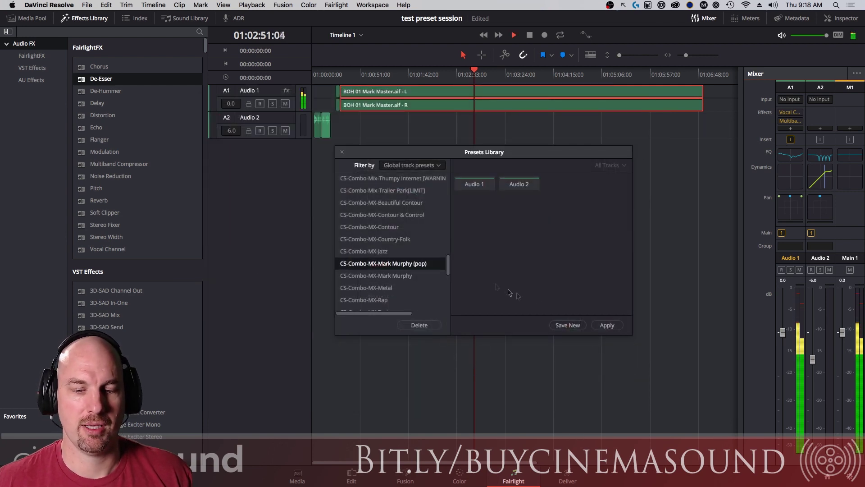
pyautogui.click(606, 325)
# Apply the CS-Combo-MX-Metal preset, making sure Audio 1 is the selected target track
pyautogui.moveTo(449, 266); pyautogui.dragTo(449, 274)
pyautogui.click(382, 251)
pyautogui.click(600, 324)
pyautogui.click(474, 183)
pyautogui.click(606, 325)
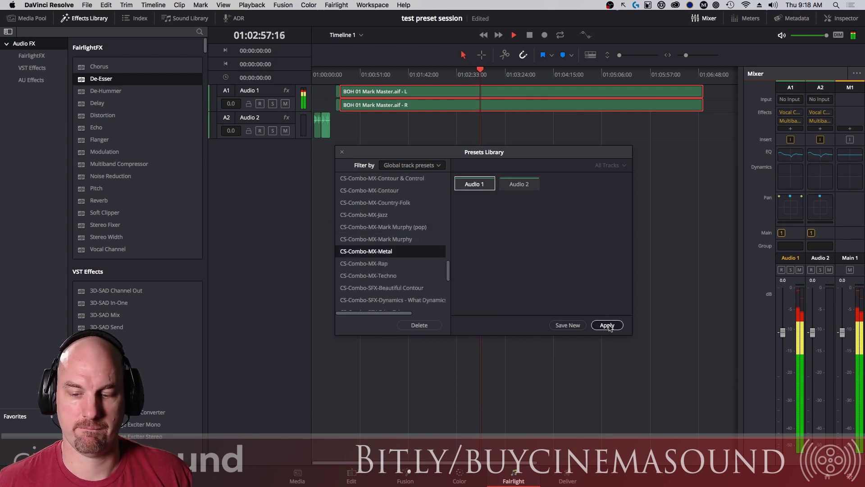
# Apply the CS-Combo-MX-Rap and CS-Combo-MX-Techno presets to Audio 1 in turn during playback, and stop the music
pyautogui.click(402, 265)
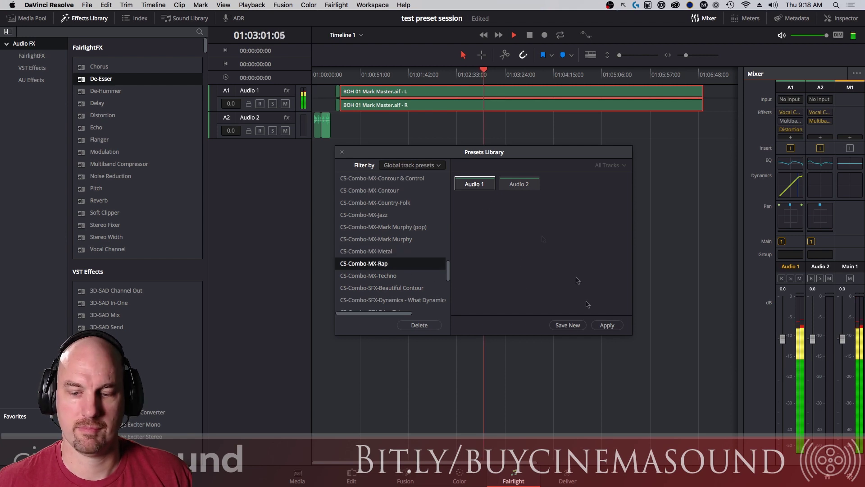
pyautogui.click(606, 325)
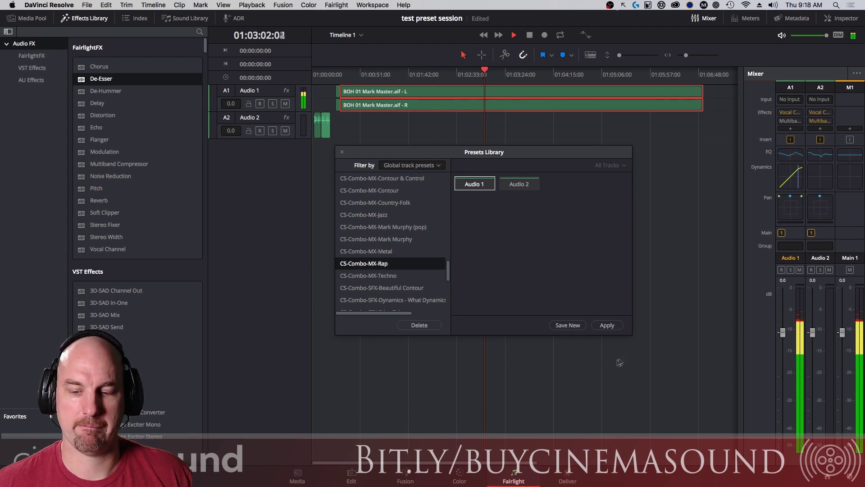
pyautogui.click(405, 276)
pyautogui.click(607, 326)
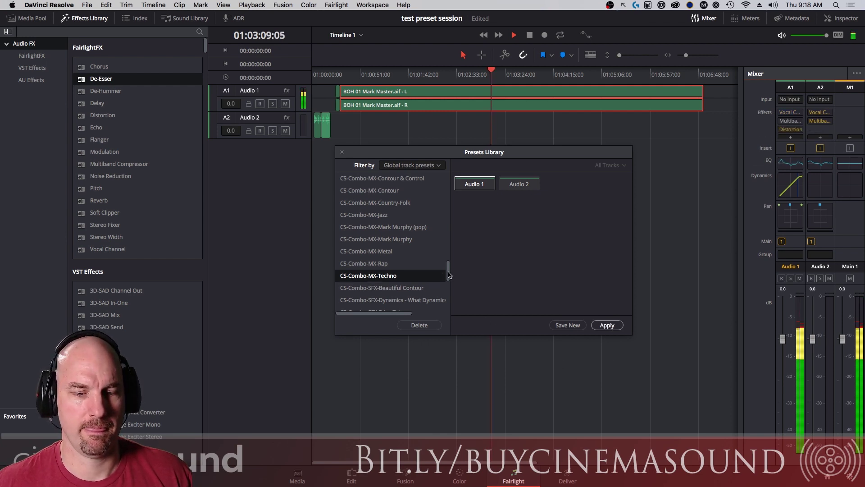
pyautogui.press('space')
# Apply the CS-Combo-Mix-Silvery DVD-BRD[LIMIT] preset to Audio 1
pyautogui.moveTo(448, 273); pyautogui.dragTo(446, 251)
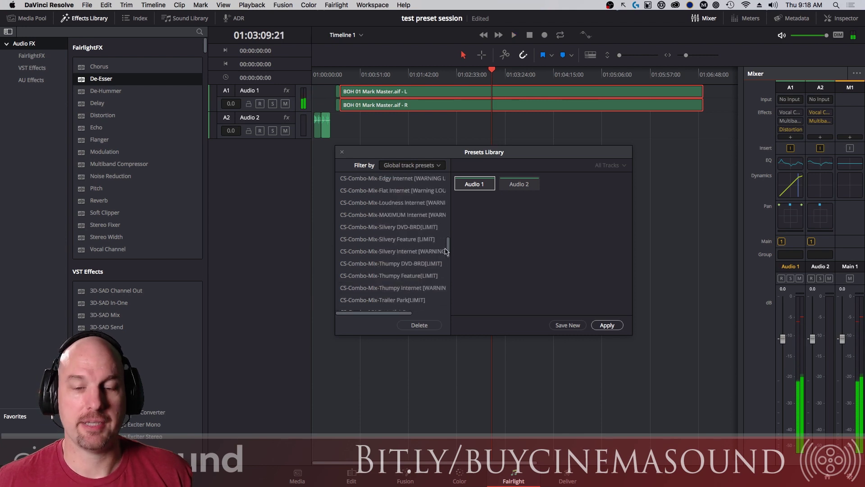
pyautogui.scroll(-2, 436, 256)
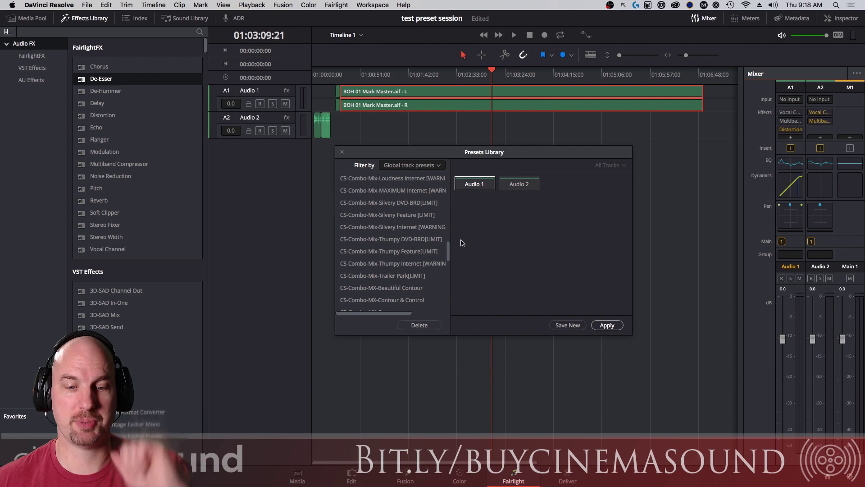
pyautogui.press('Up')
pyautogui.press('Up')
pyautogui.press('Down')
pyautogui.press('Up')
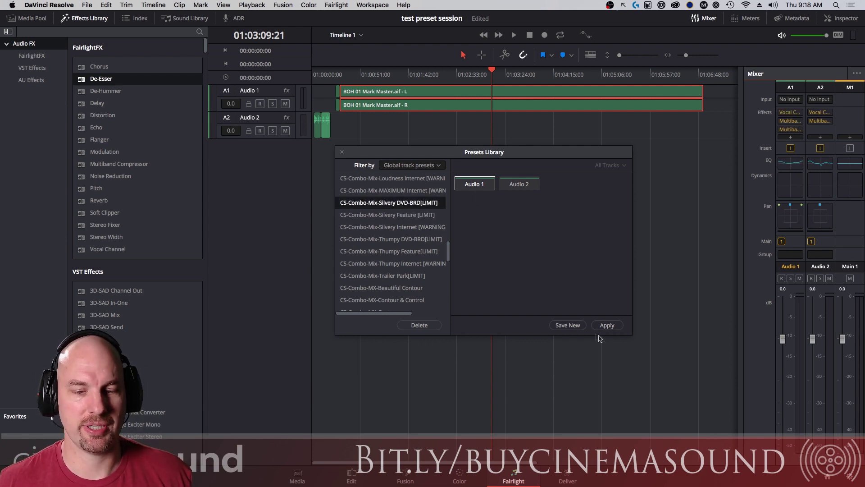
# Start playback and apply the CS-Combo-Mix-Silvery Feature [LIMIT] and CS-Combo-Mix-Thumpy DVD-BRD[LIMIT] presets to Audio 1 in turn
pyautogui.press('space')
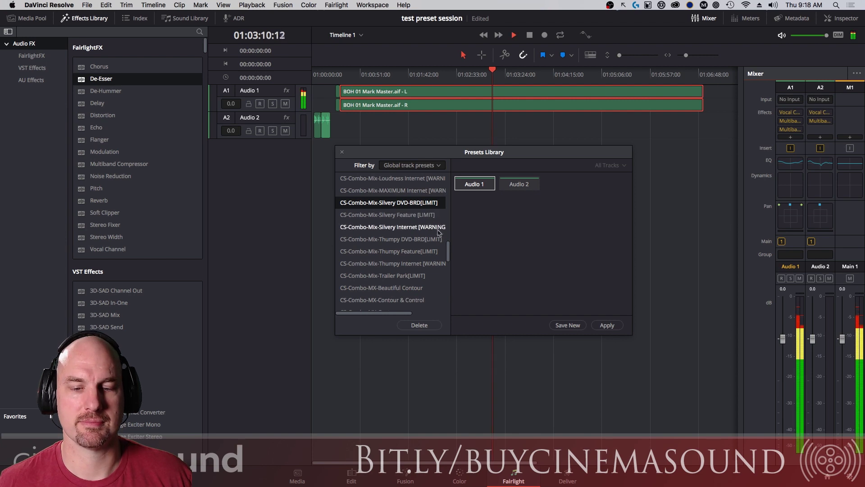
pyautogui.click(607, 325)
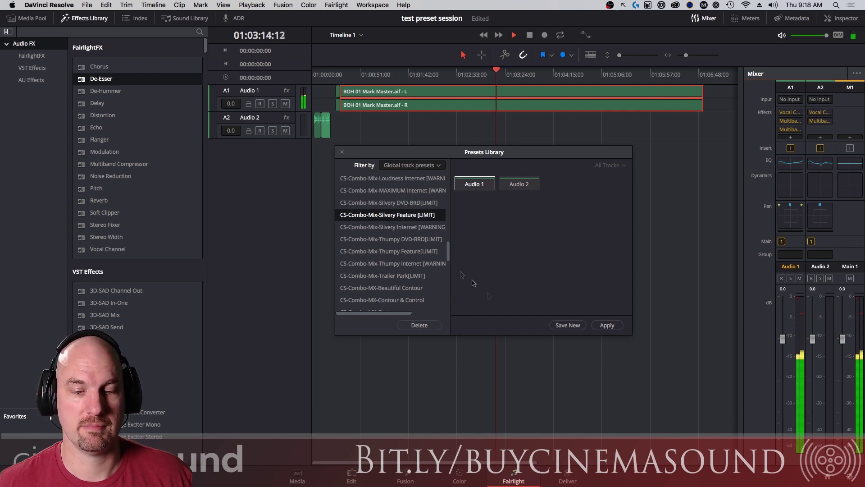
pyautogui.click(391, 238)
pyautogui.click(607, 325)
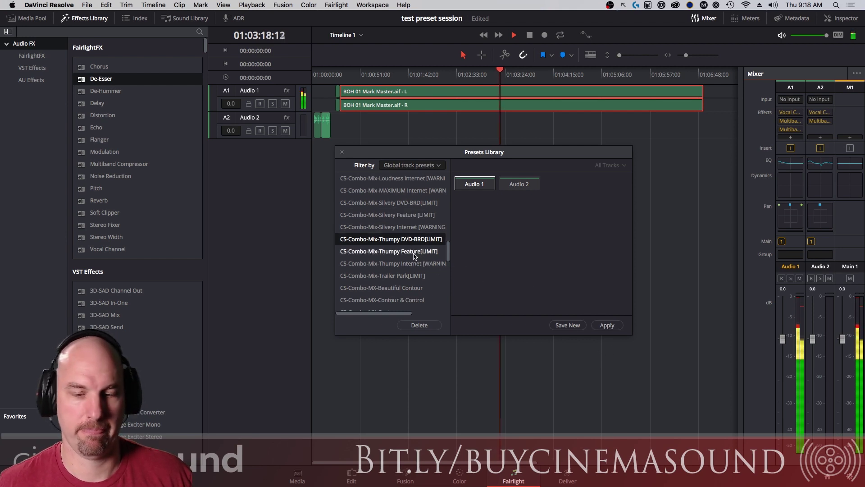
# Apply the CS-Combo-Mix-Trailer Park[LIMIT] preset to Audio 1, then select the CS-Combo-Mix-Edgy Internet preset and stop playback
pyautogui.click(397, 275)
pyautogui.click(607, 325)
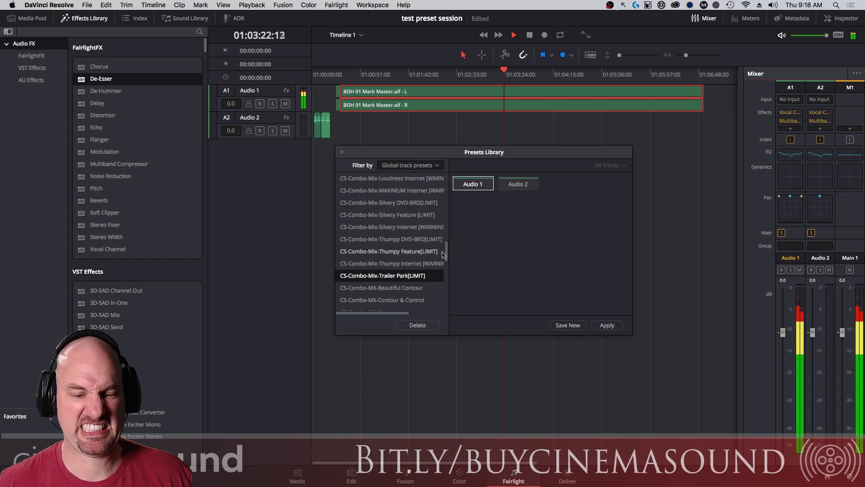
pyautogui.moveTo(443, 250); pyautogui.dragTo(450, 242)
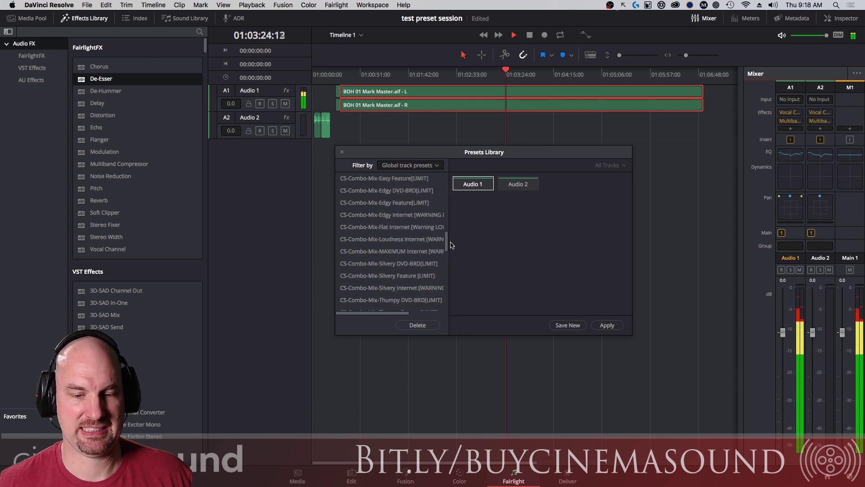
pyautogui.click(408, 216)
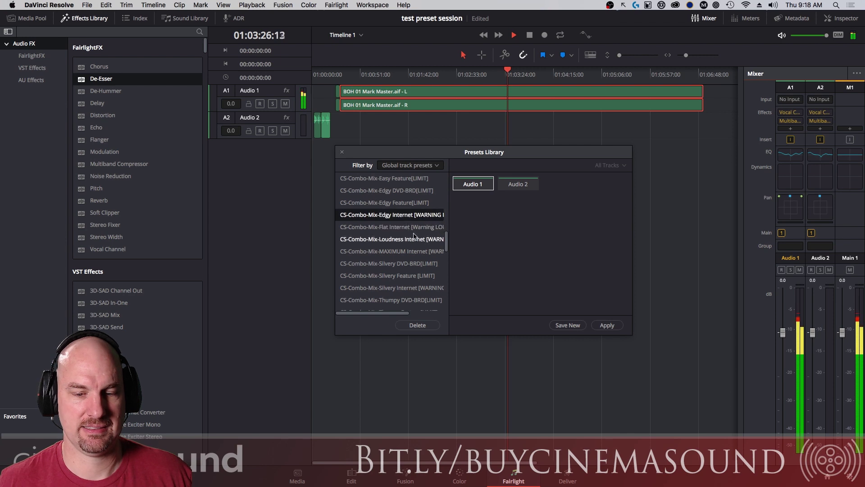
pyautogui.press('space')
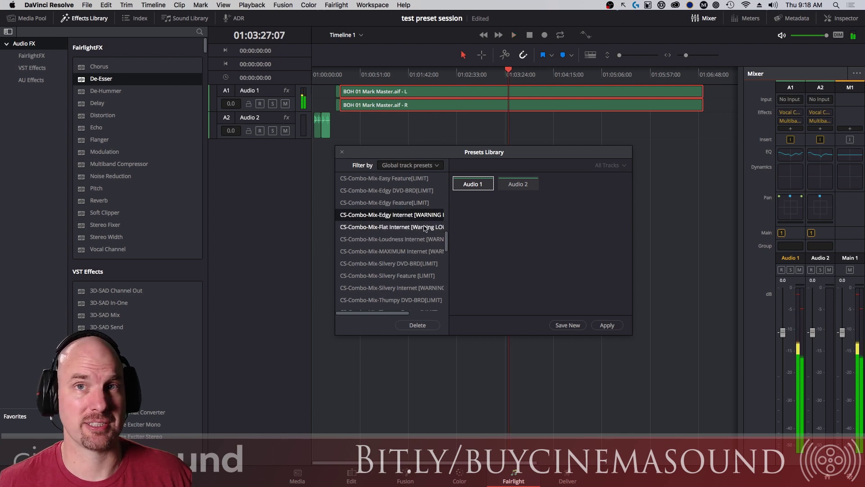
# Apply the CS-Combo-Mix-Edgy DVD-BRD[LIMIT] preset to Audio 1 and resume playback
pyautogui.click(396, 191)
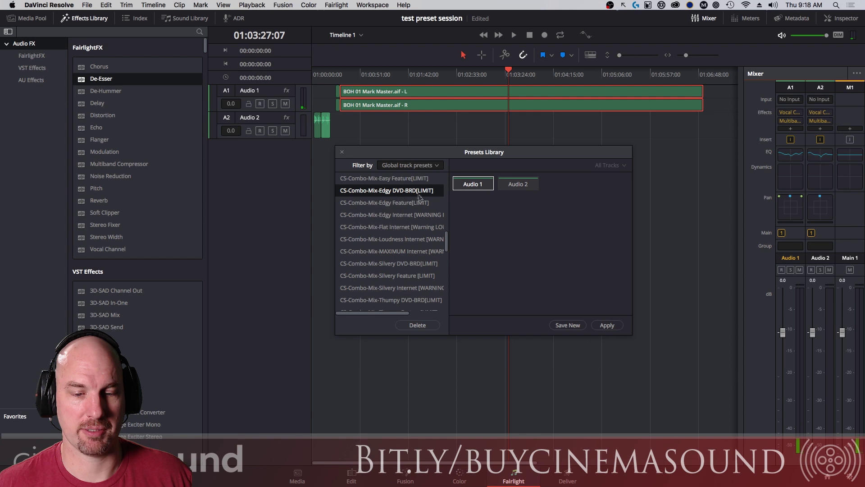
pyautogui.click(606, 325)
pyautogui.press('space')
# Apply the CS-Combo-Mix-Easy DVD-BRD[LIMIT] preset to Audio 1 during playback and stop the music
pyautogui.scroll(3, 447, 239)
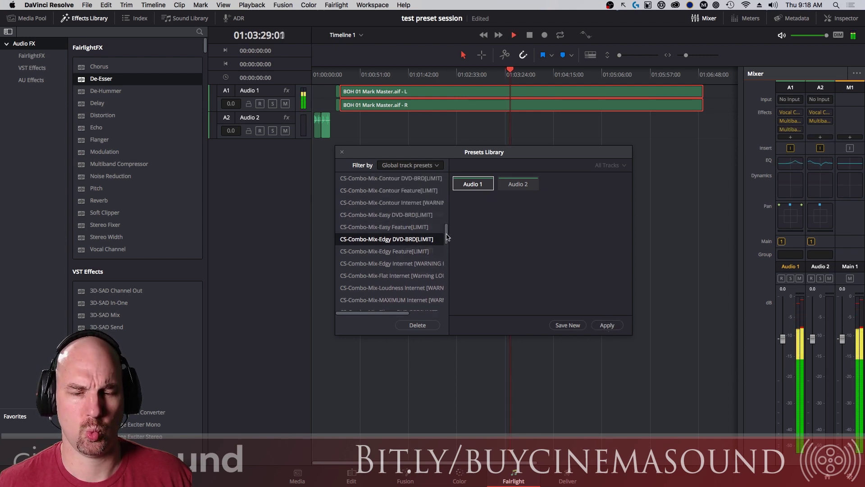
pyautogui.click(396, 215)
pyautogui.click(606, 324)
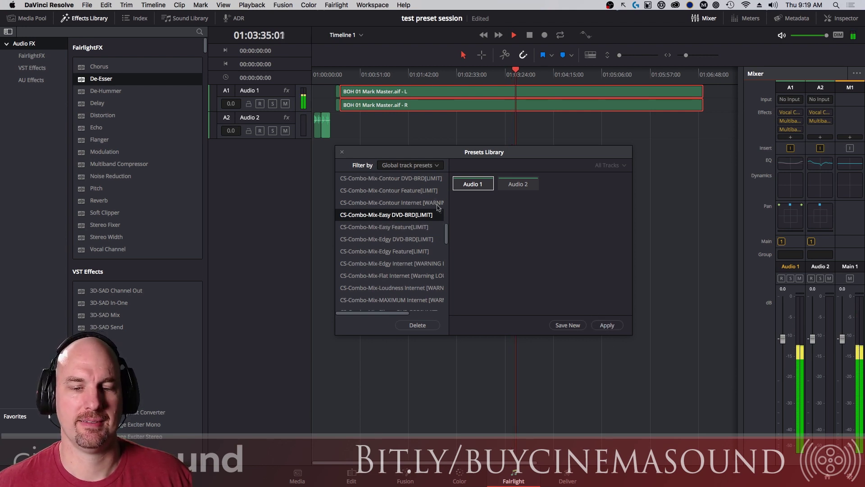
pyautogui.press('space')
# Apply the CS-SBC-Genearl Cascading Compression preset near the end of the preset list to Audio 1
pyautogui.moveTo(448, 240); pyautogui.dragTo(459, 309)
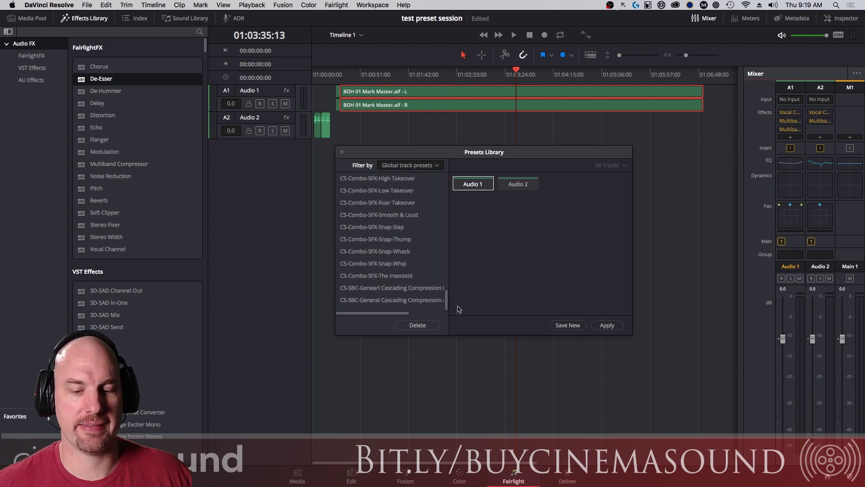
pyautogui.click(409, 289)
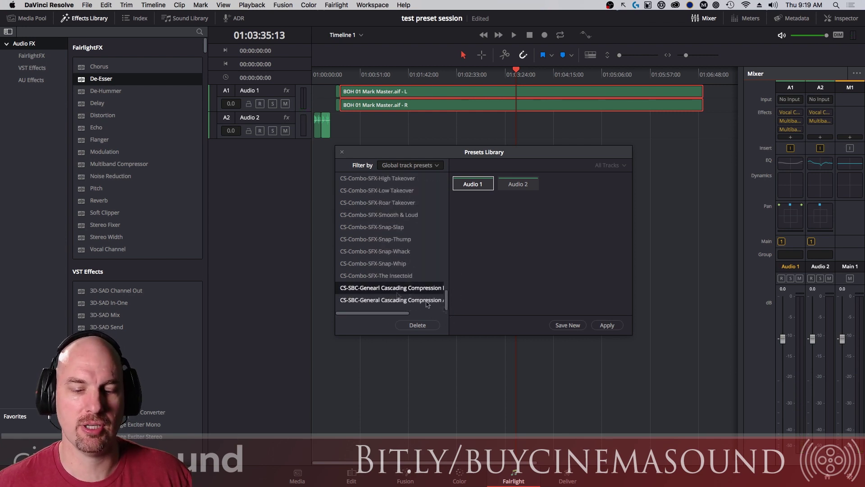
pyautogui.click(609, 326)
# Inspect the compressor settings of Audio 1's two Vocal Channel effects and close their windows
pyautogui.click(791, 114)
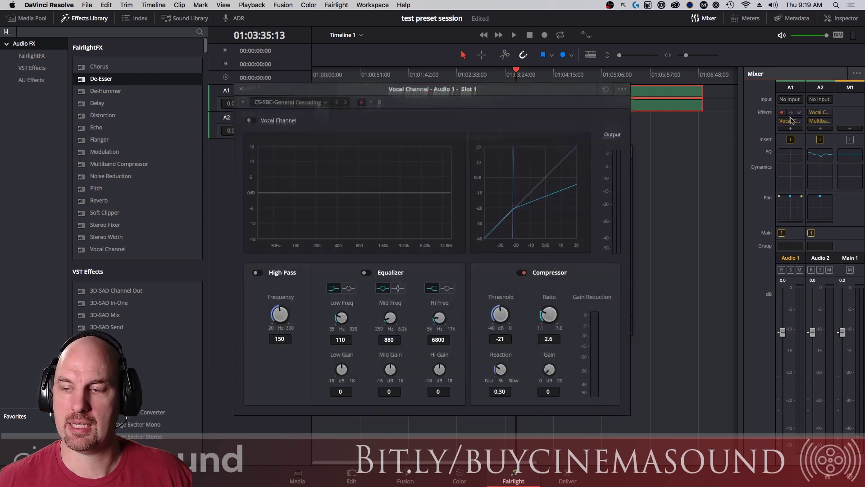
pyautogui.click(791, 122)
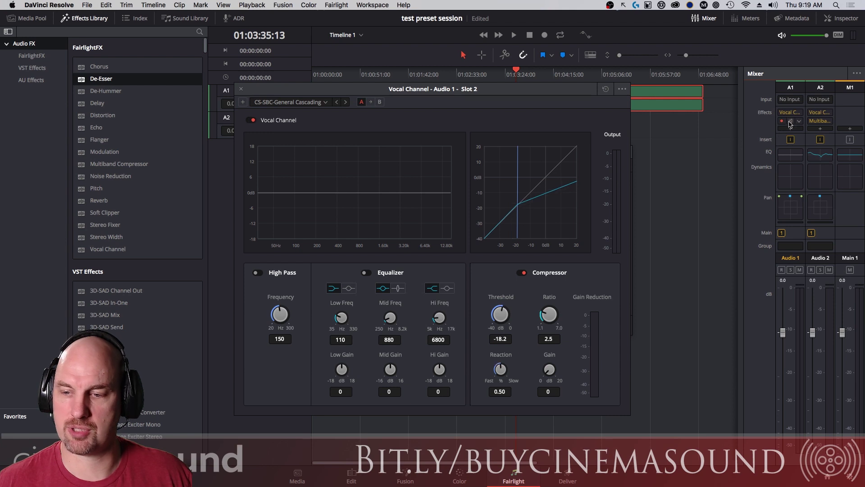
pyautogui.click(241, 90)
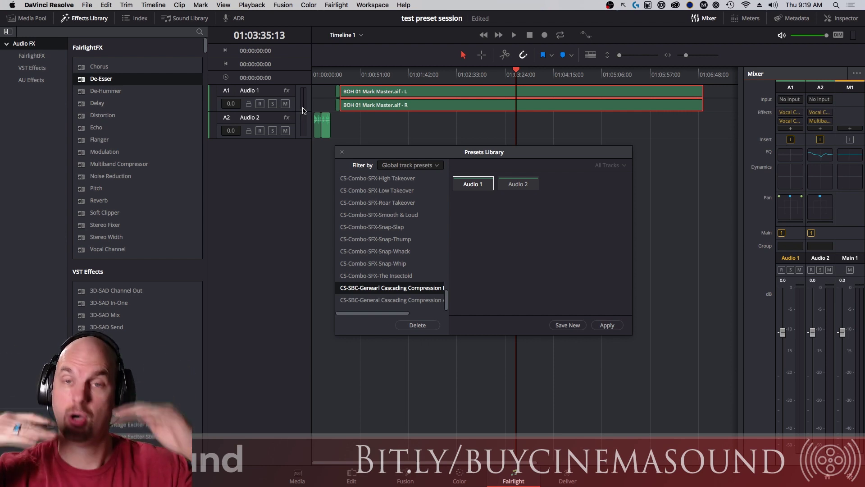
# Play the music from about 01:03:06 with both Audio 1 Vocal Channel windows side by side to compare gain reduction, and close them
pyautogui.press('space')
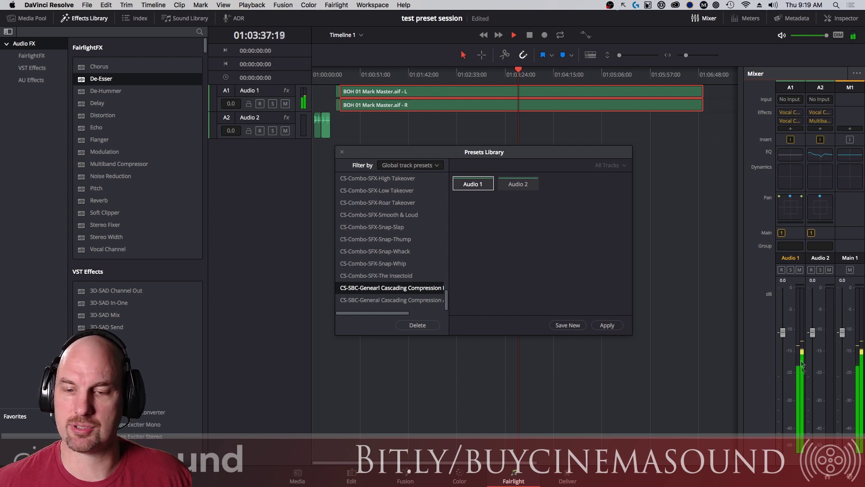
pyautogui.click(490, 75)
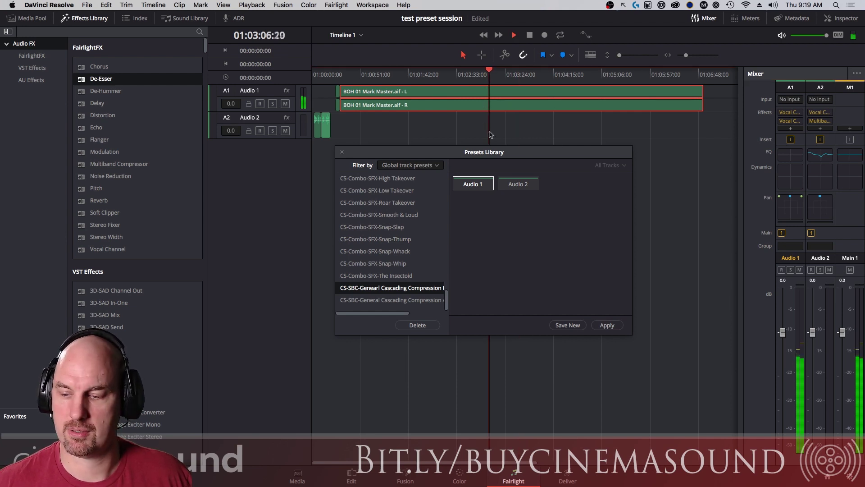
pyautogui.click(796, 122)
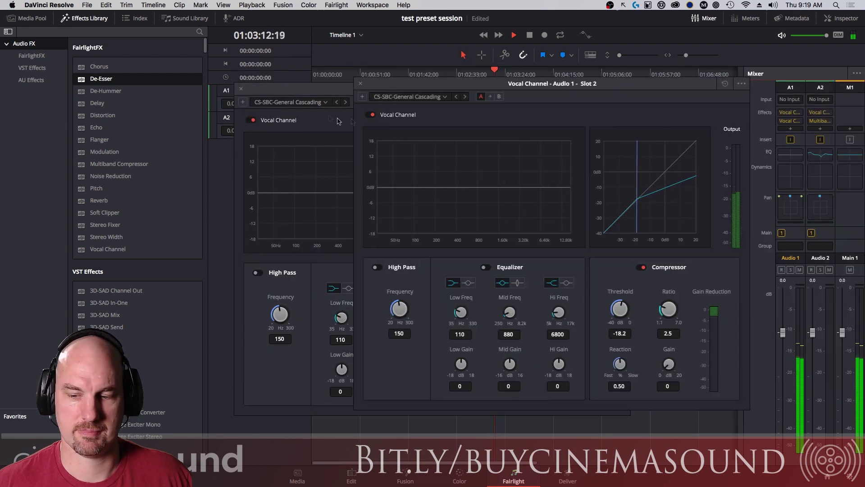
pyautogui.moveTo(314, 90); pyautogui.dragTo(100, 90)
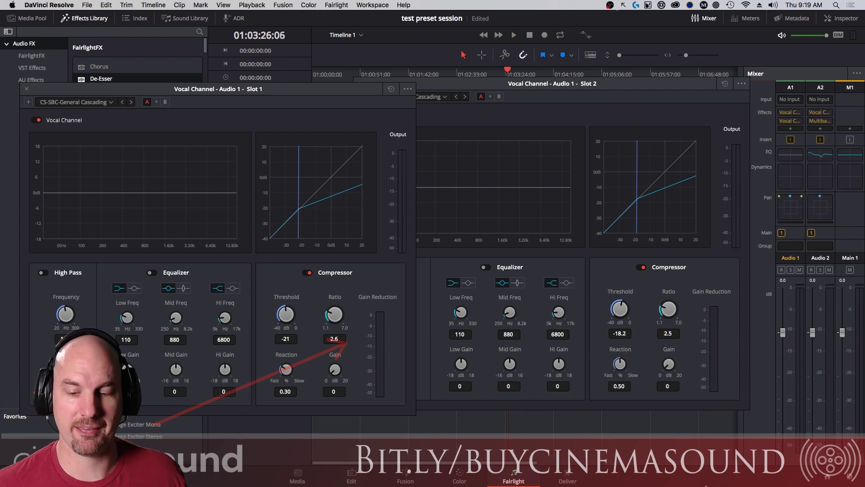
pyautogui.click(26, 88)
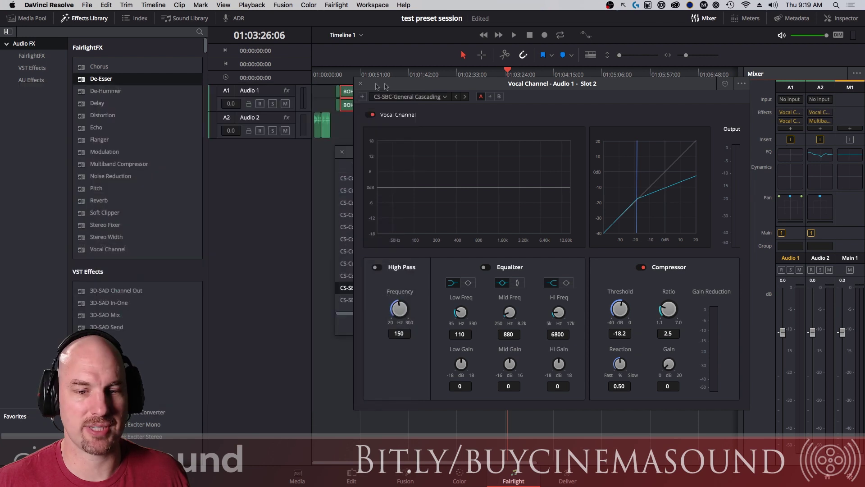
pyautogui.click(360, 83)
# Apply the CS-SBC-Genearl Cascading Compression preset to Audio 2
pyautogui.click(518, 184)
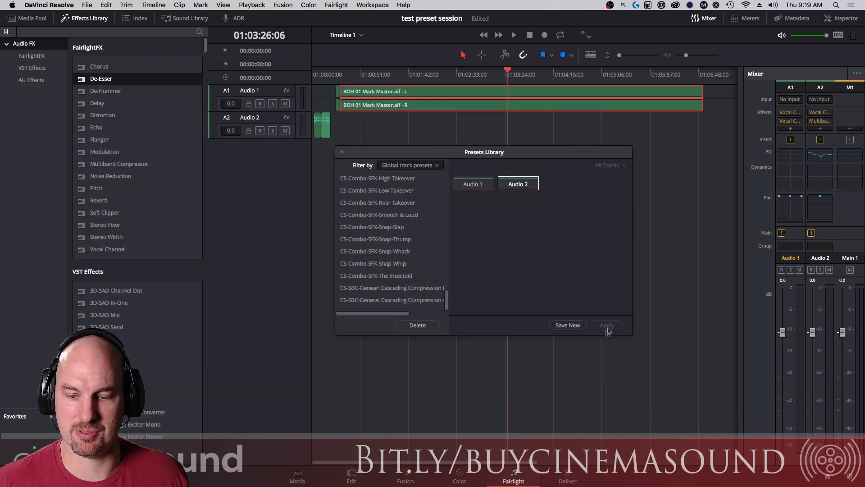
pyautogui.click(388, 287)
pyautogui.click(604, 325)
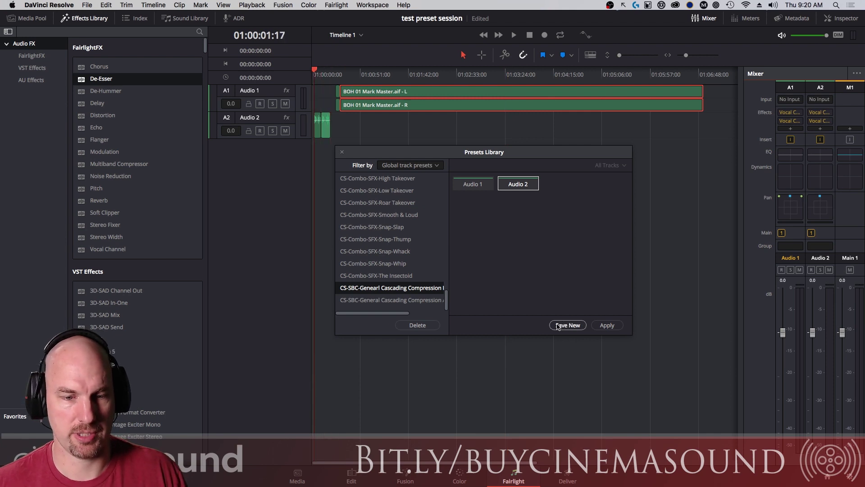
# Audition Audio 2's dialogue repeatedly with its two Vocal Channel effects bypassed and re-enabled to compare the cascading compression
pyautogui.press('space')
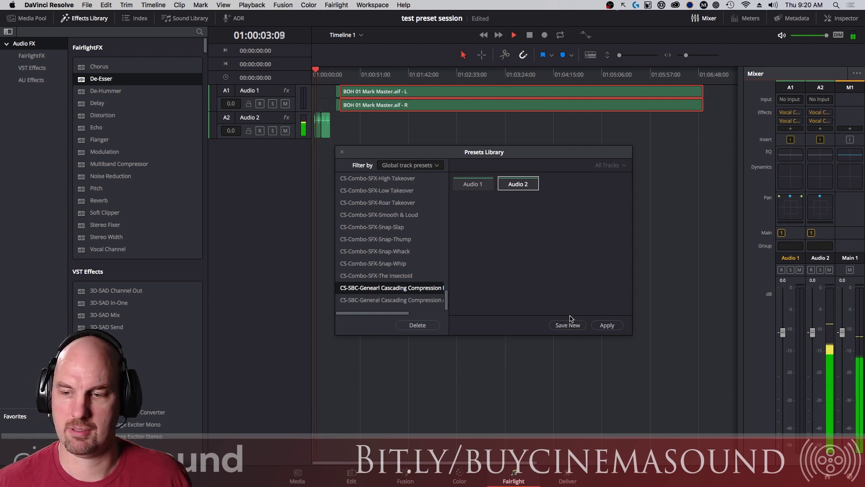
pyautogui.moveTo(820, 121)
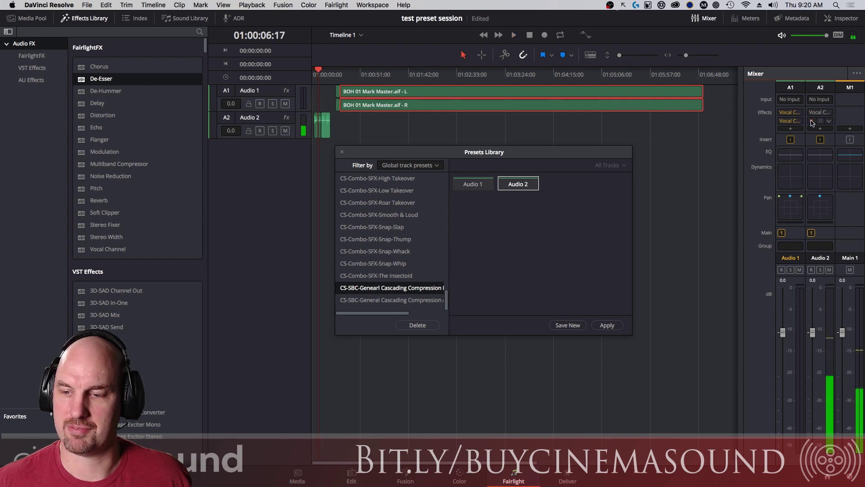
pyautogui.press('space')
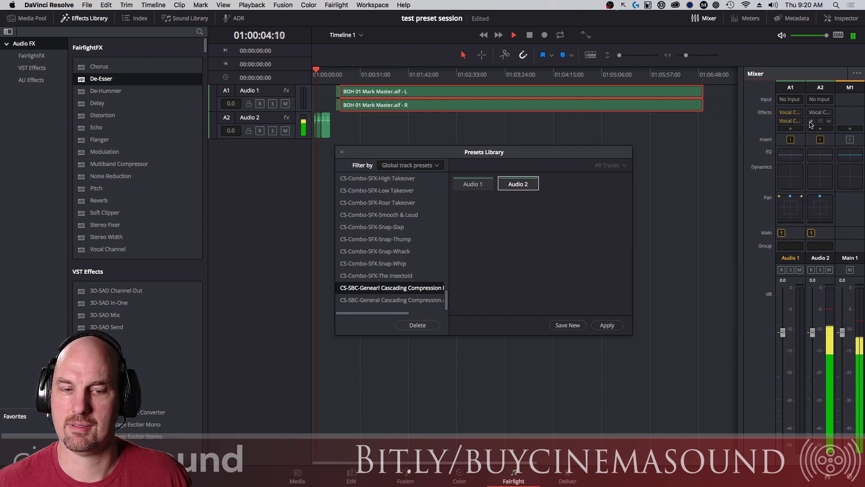
pyautogui.press('space')
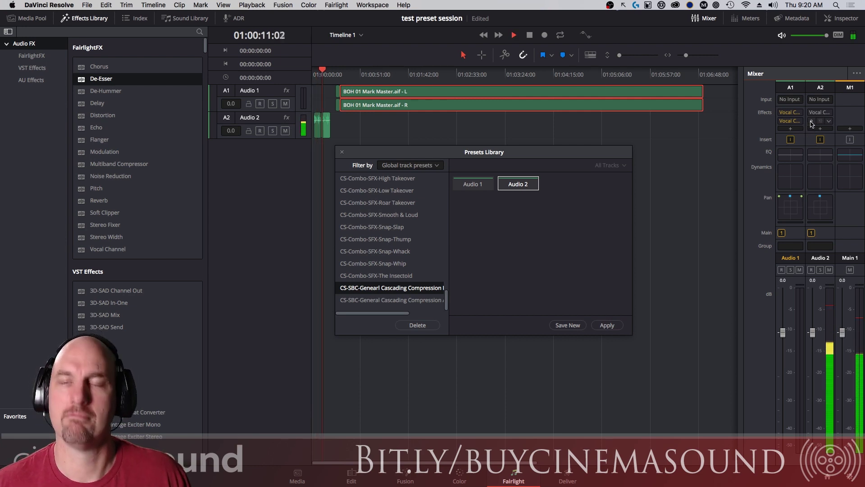
pyautogui.press('space')
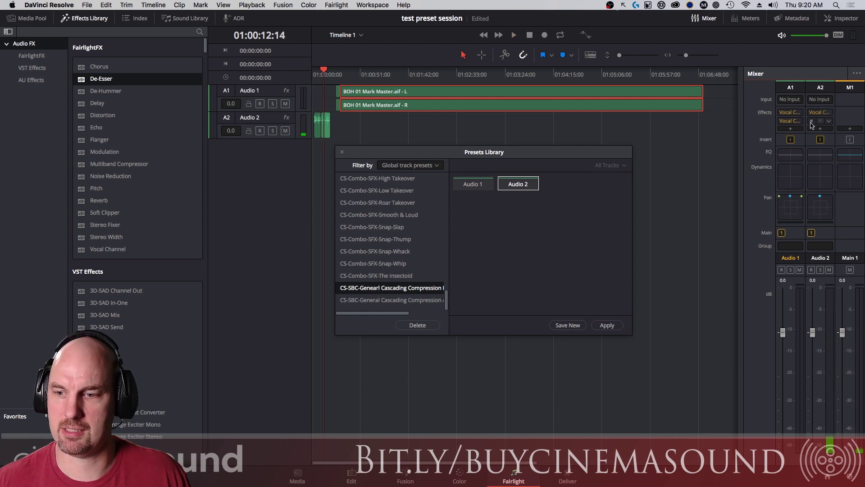
pyautogui.press('space')
pyautogui.press('space')
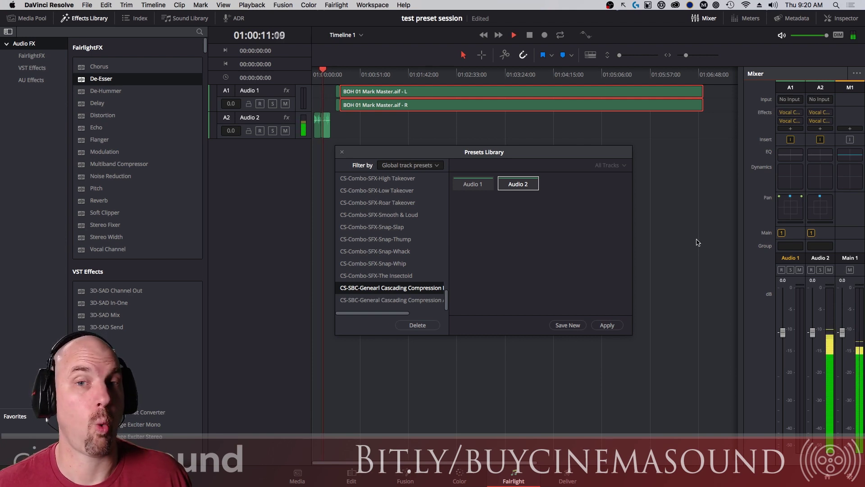
# Select the CS-SBC-General Cascading Compression preset with Audio 2 as the target, stop playback and close the Presets Library
pyautogui.click(449, 298)
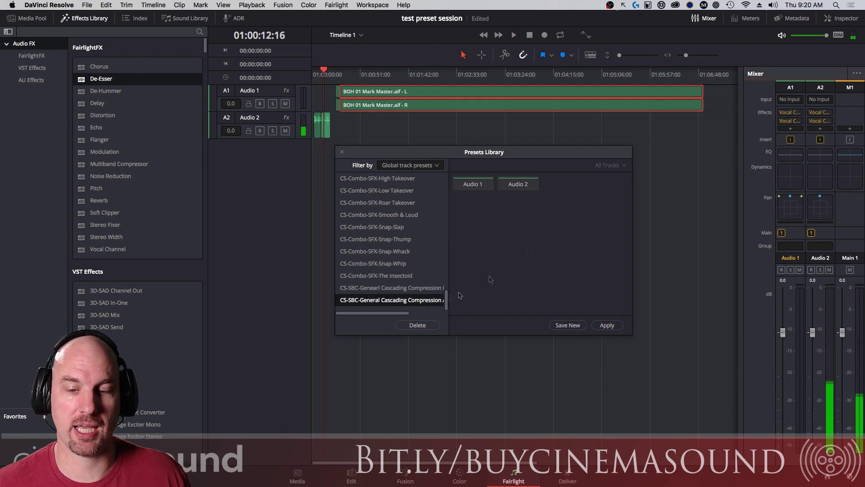
pyautogui.click(512, 188)
pyautogui.press('space')
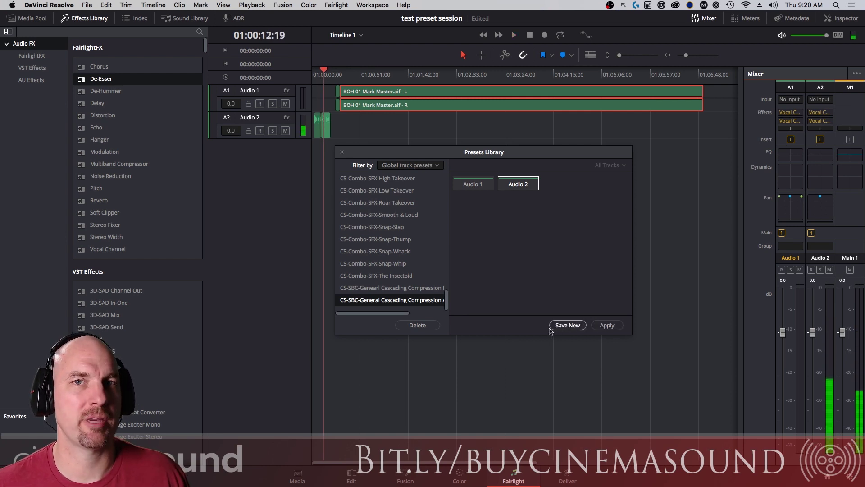
pyautogui.press('Escape')
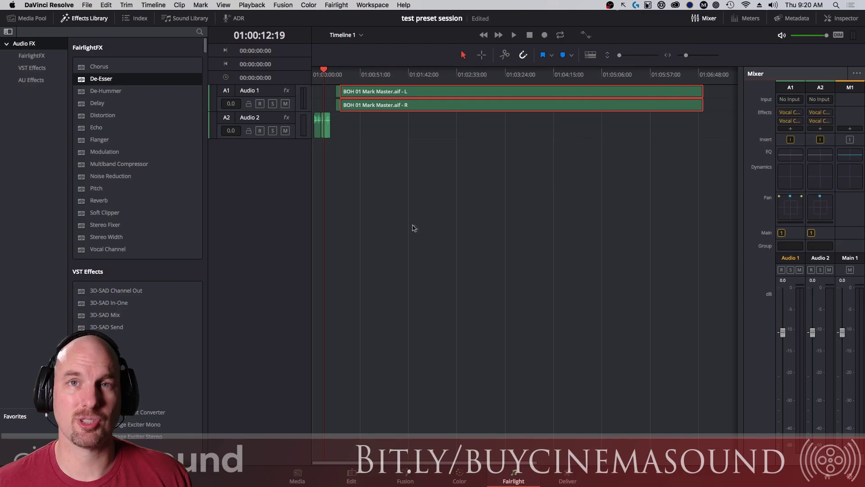